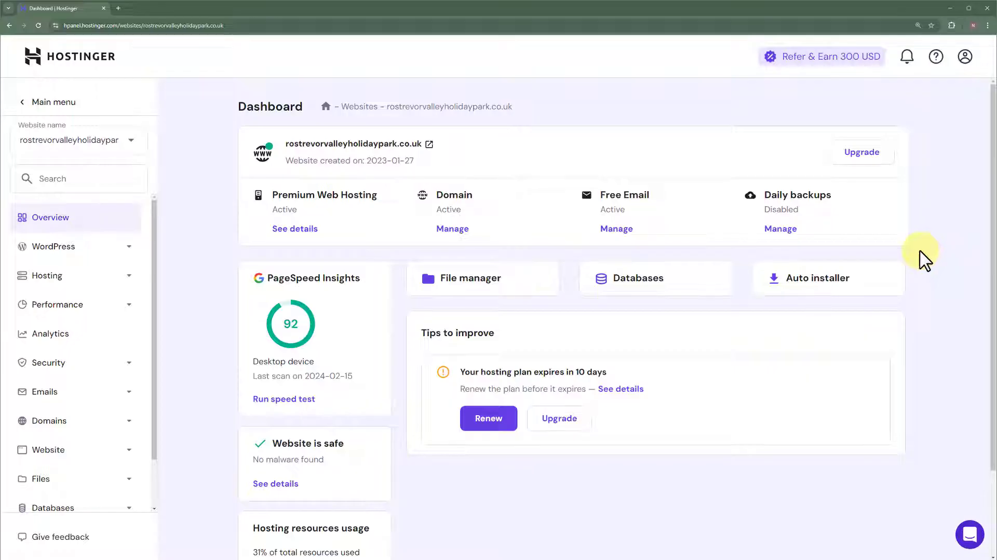
Step: Switch hPanel to rostrevorvalleyholidaypark.com and go to Domains > Subdomains
click(106, 145)
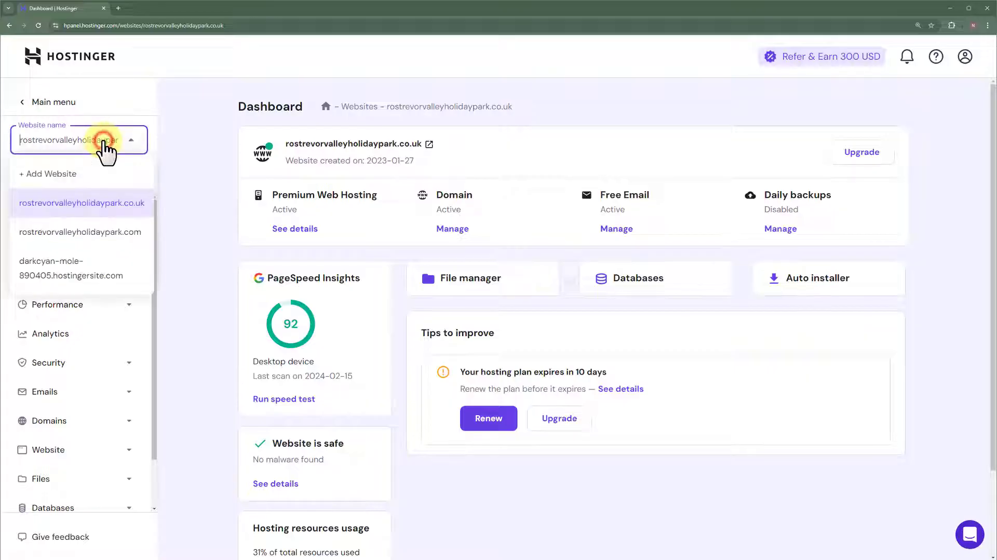
click(101, 225)
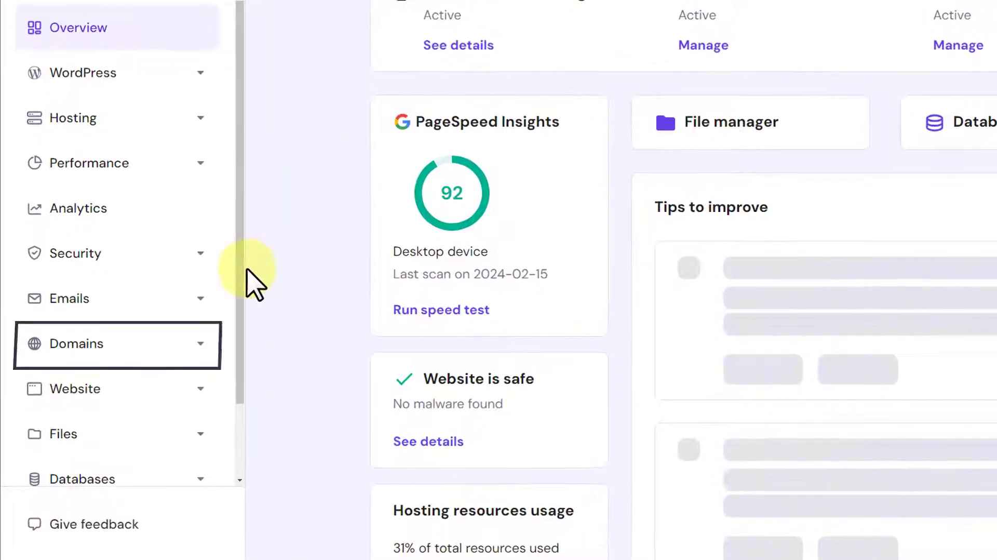
click(84, 420)
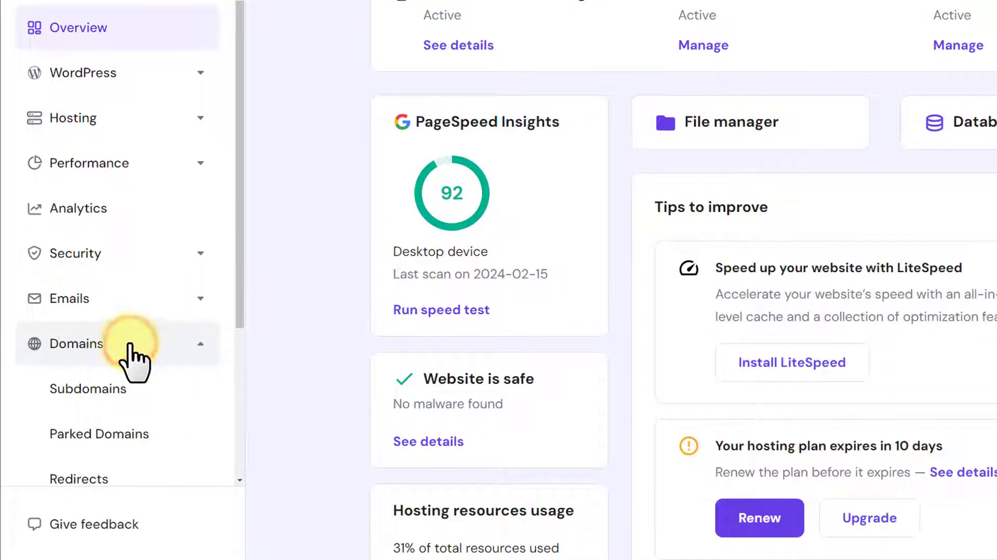
click(120, 388)
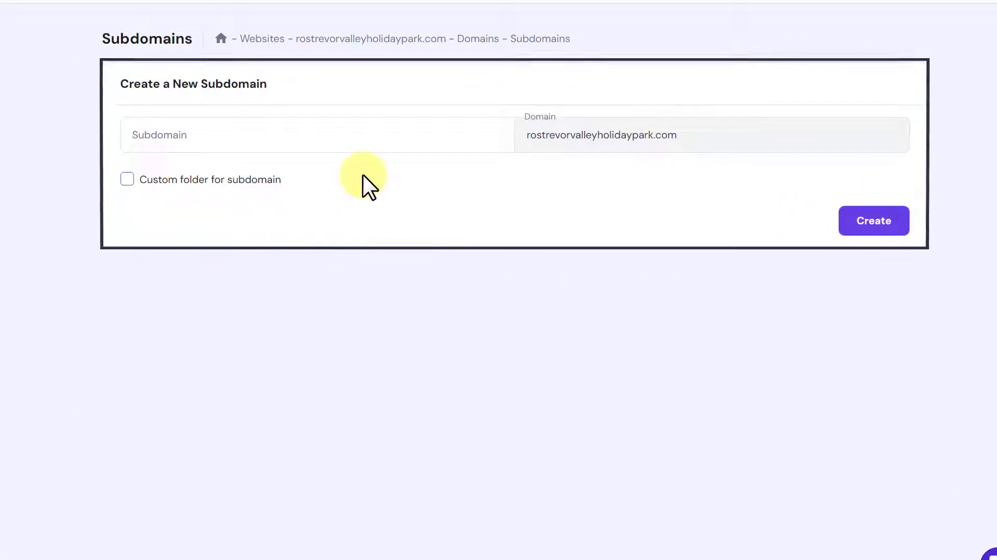
Step: Create subdomain myfirstsubdomain with its own custom folder named myfirstsubdomain
click(334, 133)
text(myfirstsubdomain)
click(367, 260)
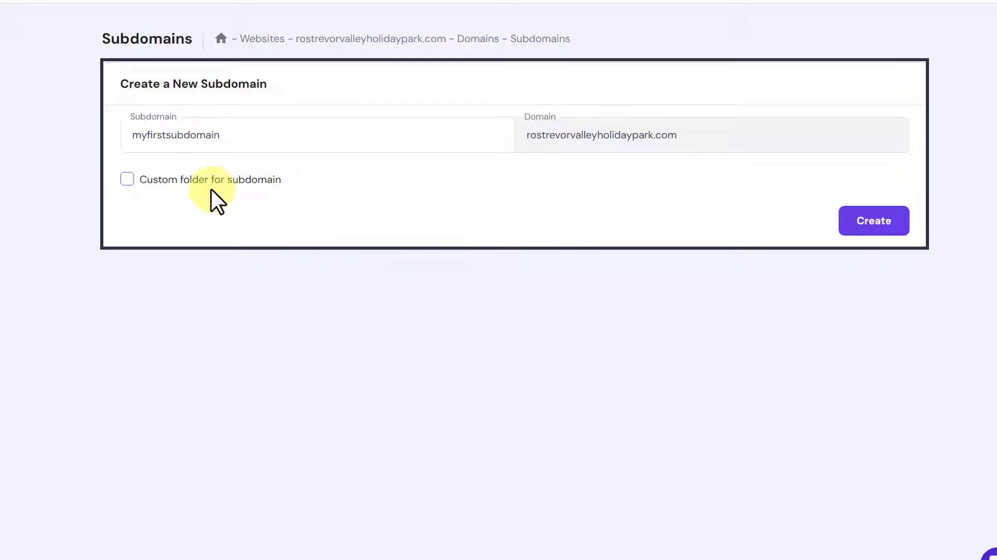
click(128, 179)
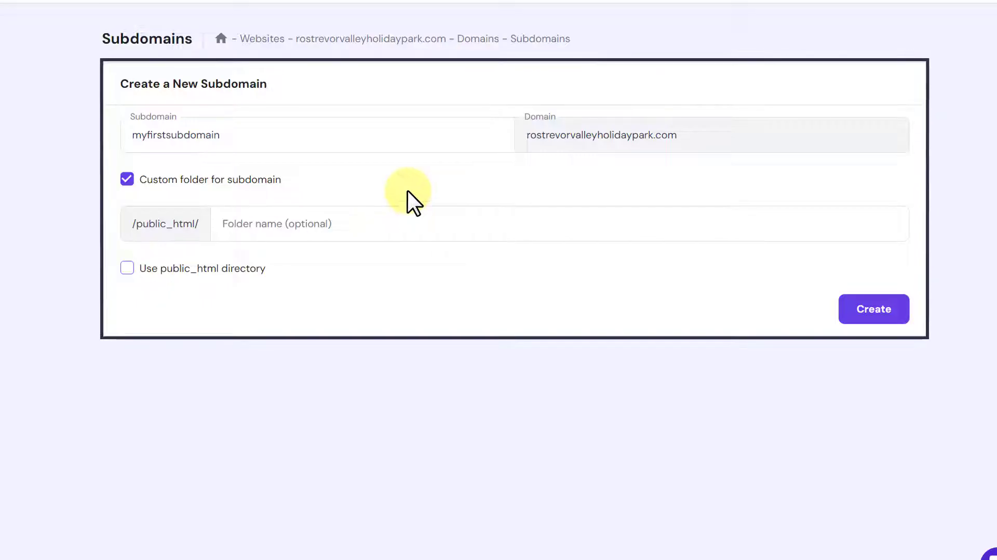
click(378, 226)
text(myfirstsubdomain)
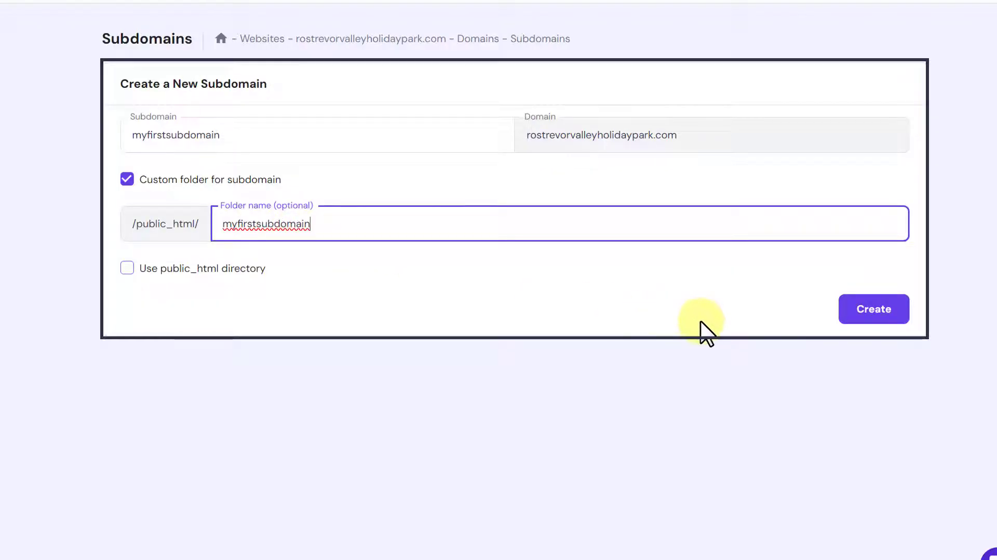
click(893, 321)
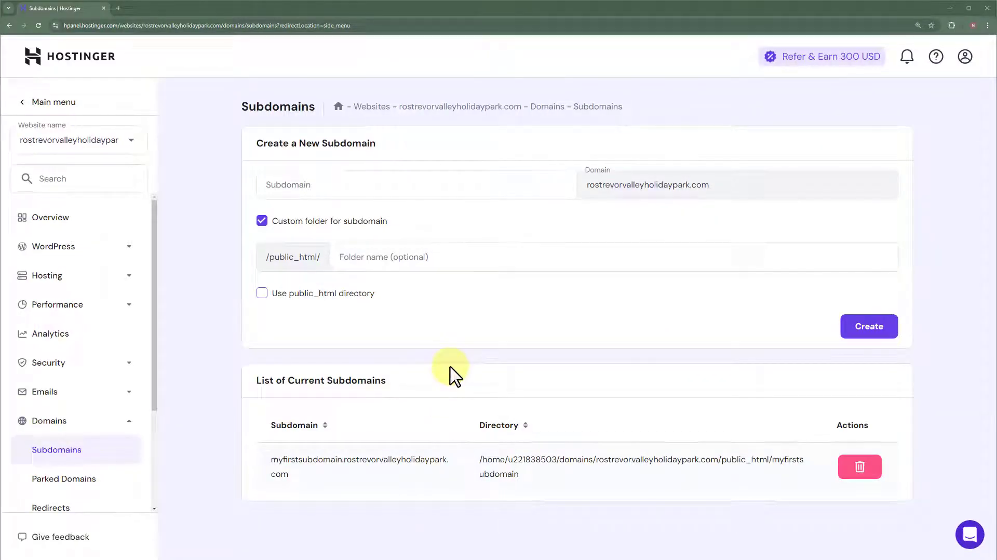
Step: Visit the new subdomain to confirm the 'You Are All Set to Go!' page, then close that tab
double_click(322, 461)
right_click(324, 463)
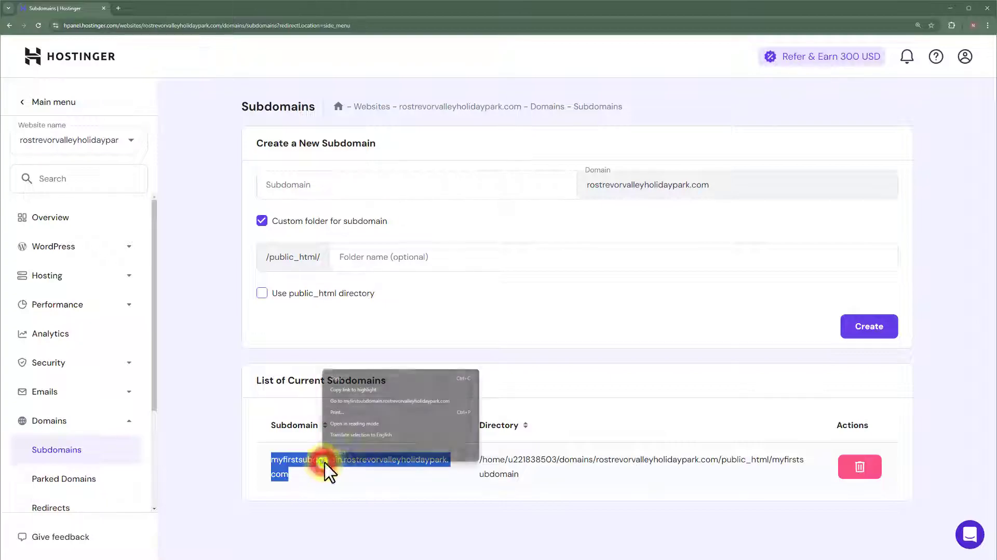
click(370, 401)
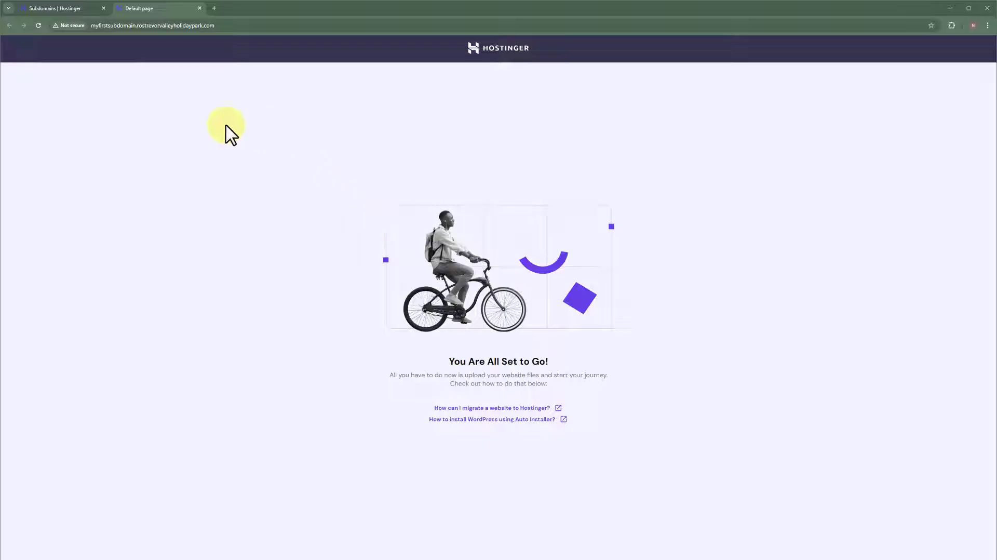
click(200, 9)
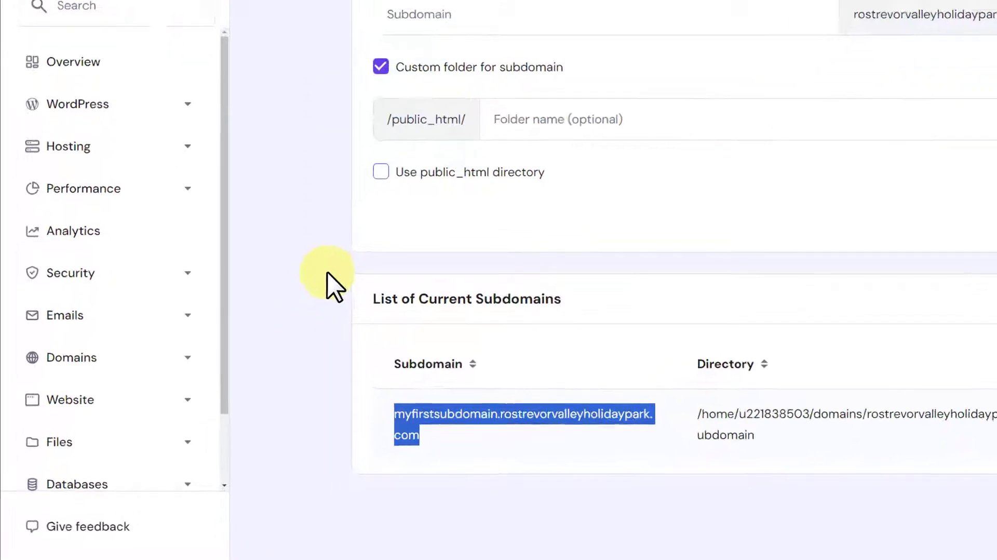
Step: Expand Website in the hPanel sidebar and go to the Auto Installer
click(192, 398)
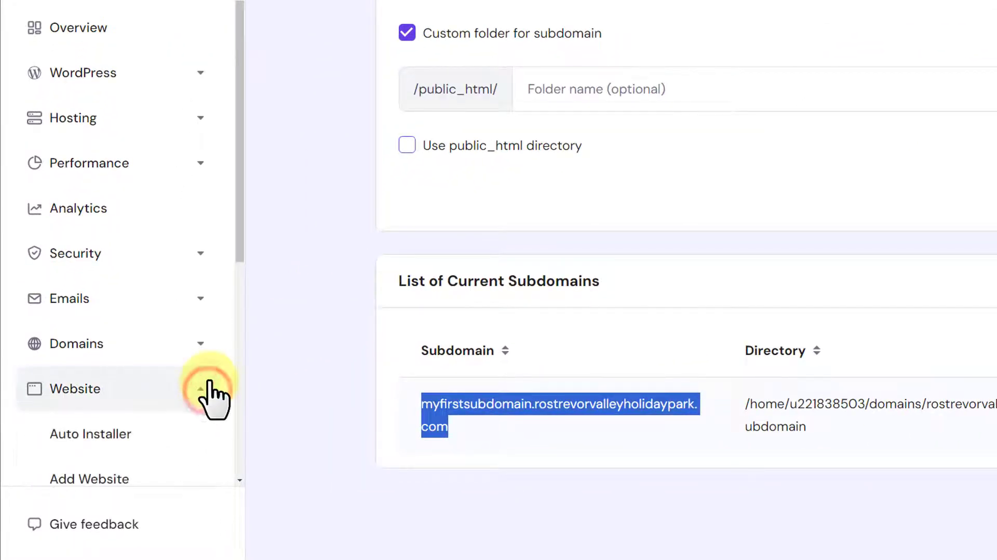
scroll(212, 399, down, 3)
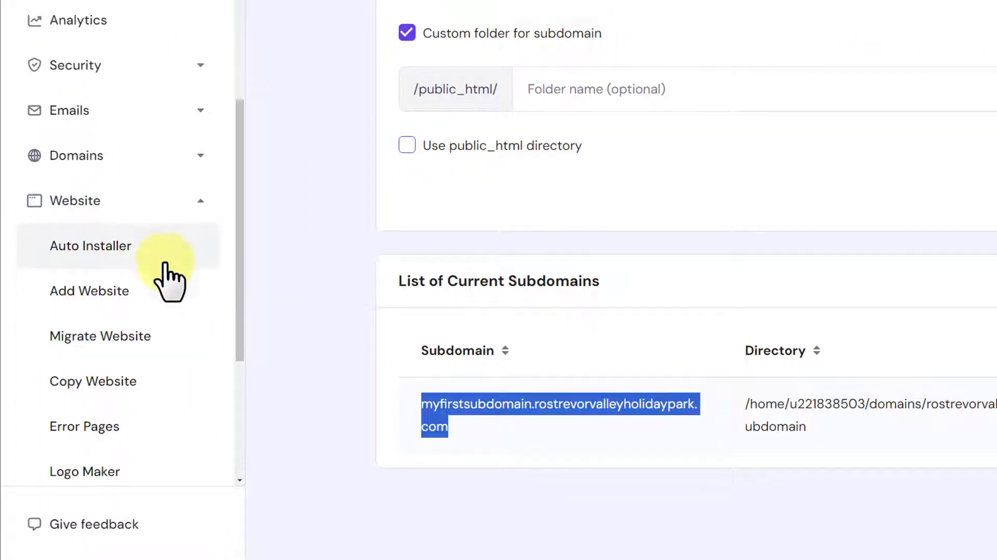
click(146, 252)
Step: Start a WordPress install titled 'My First Website' and accept the suggested administrator e-mail
click(141, 249)
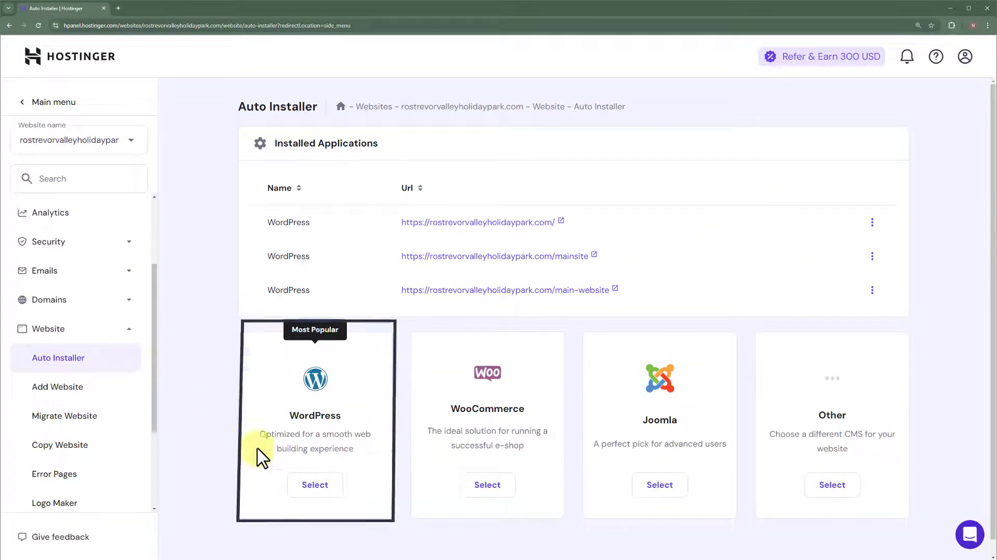
click(299, 483)
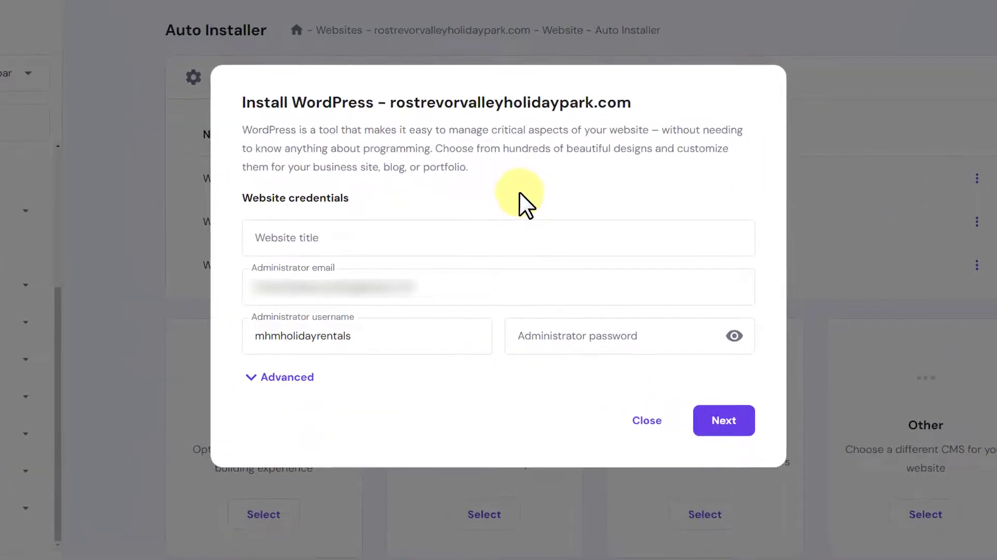
click(407, 240)
text(My First Website)
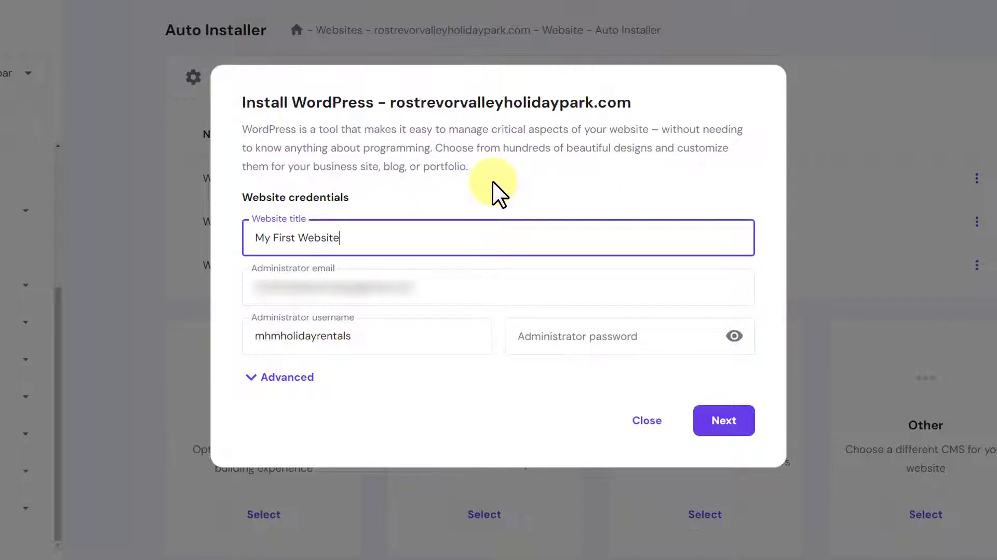
click(449, 289)
triple_click(449, 289)
key(Return)
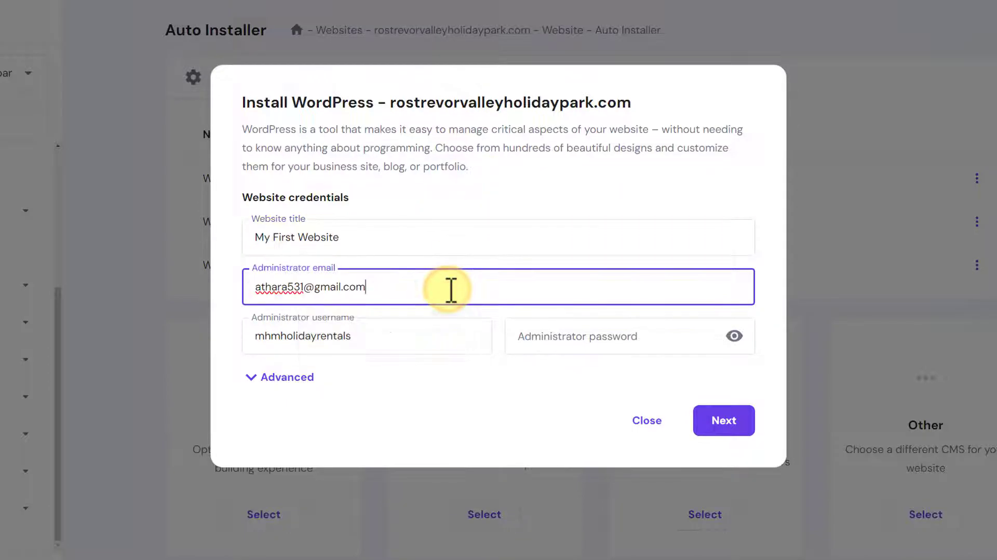
click(588, 157)
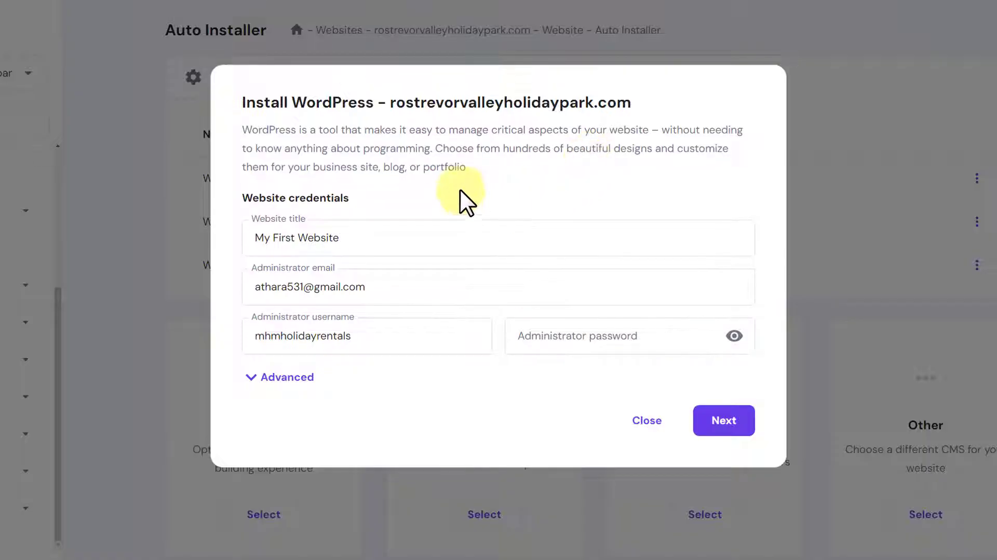
Step: Set the admin username to myfirstwebsite and enter the admin password, including a number
click(391, 340)
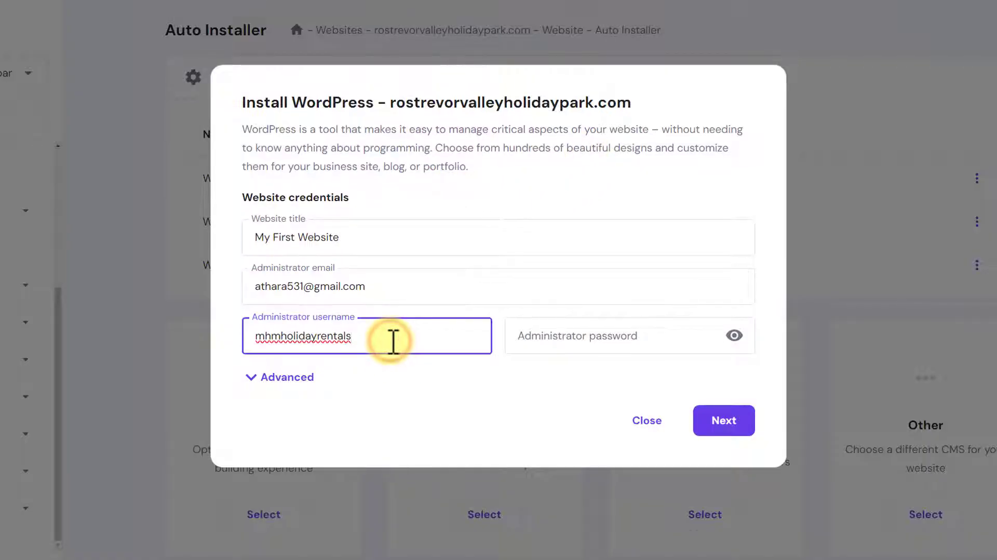
key(ctrl+a)
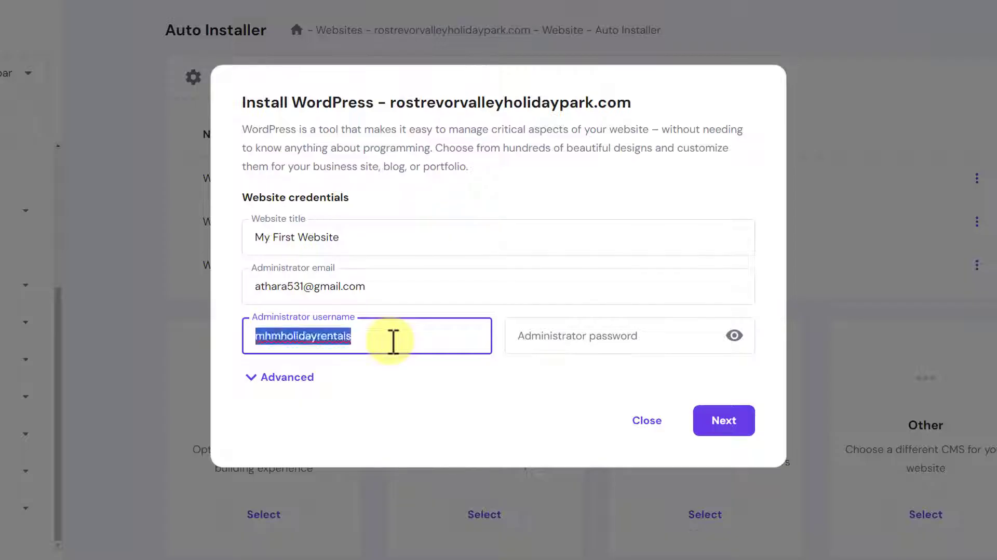
text(myfirstwebsite)
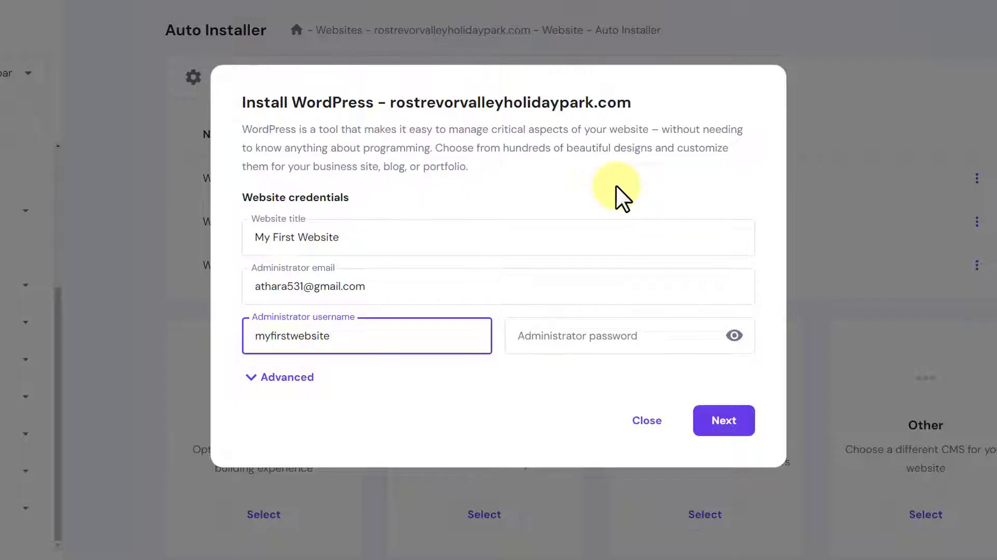
click(628, 336)
key(ctrl+v)
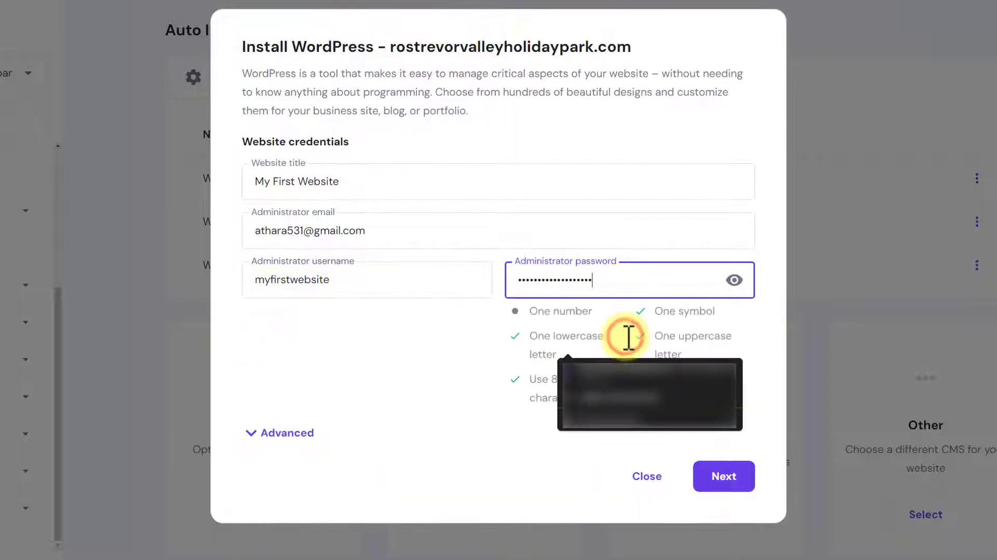
text(1)
click(447, 310)
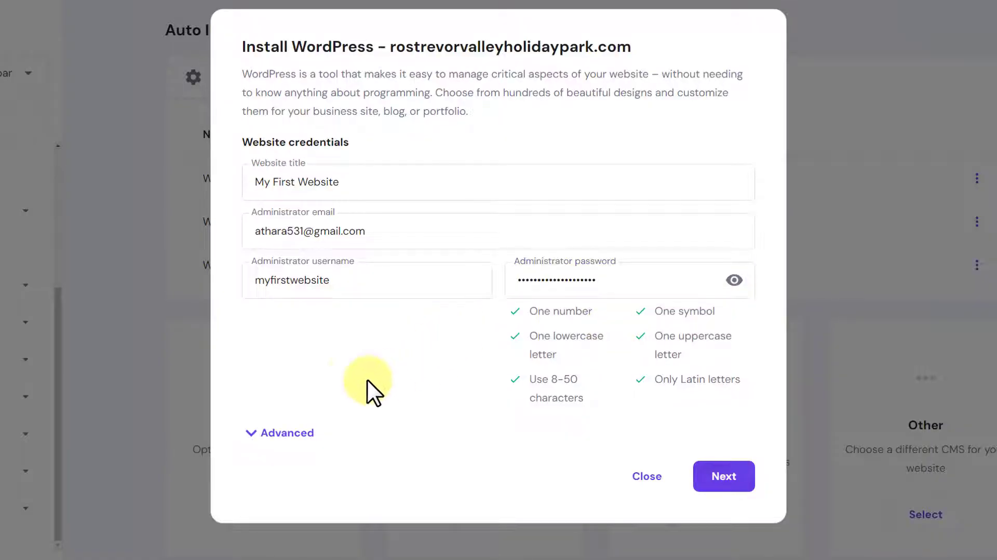
Step: Under Advanced, install to the myfirstsubdomain path with a new database, then continue
click(304, 432)
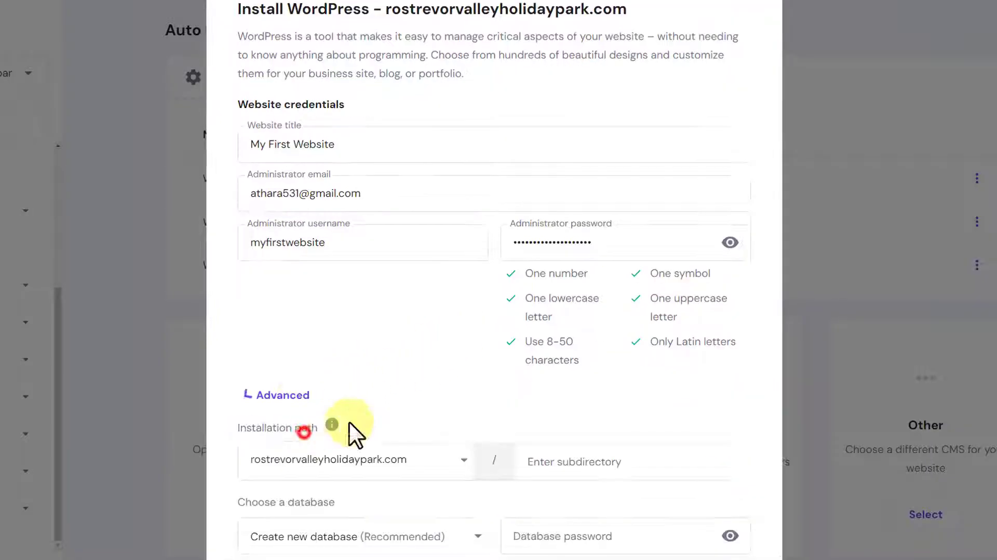
scroll(475, 368, down, 1)
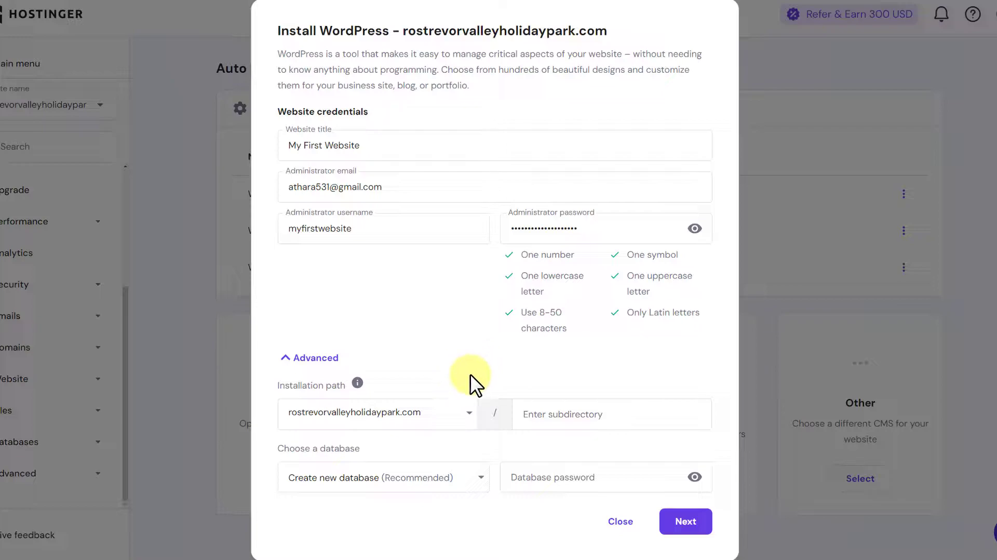
click(466, 414)
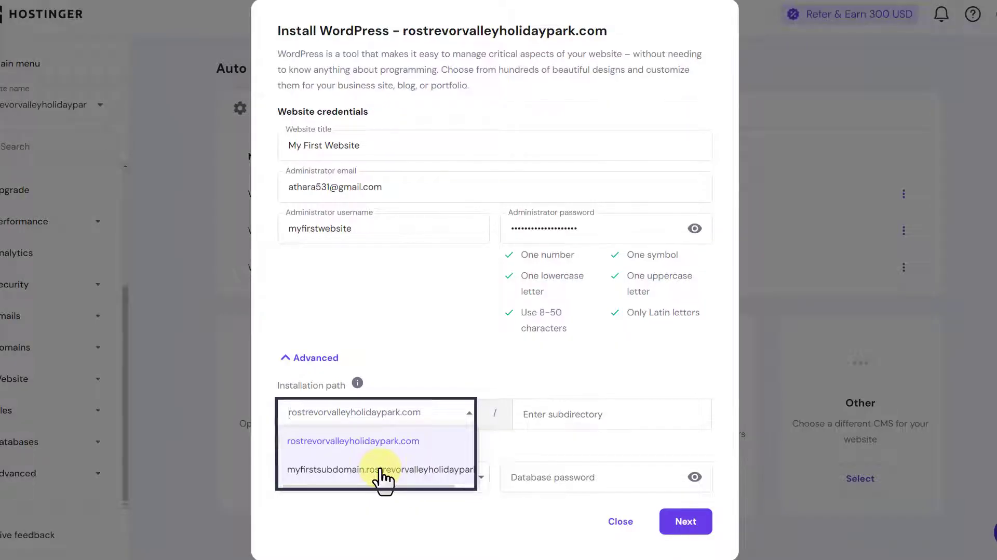
click(380, 468)
scroll(460, 313, down, 1)
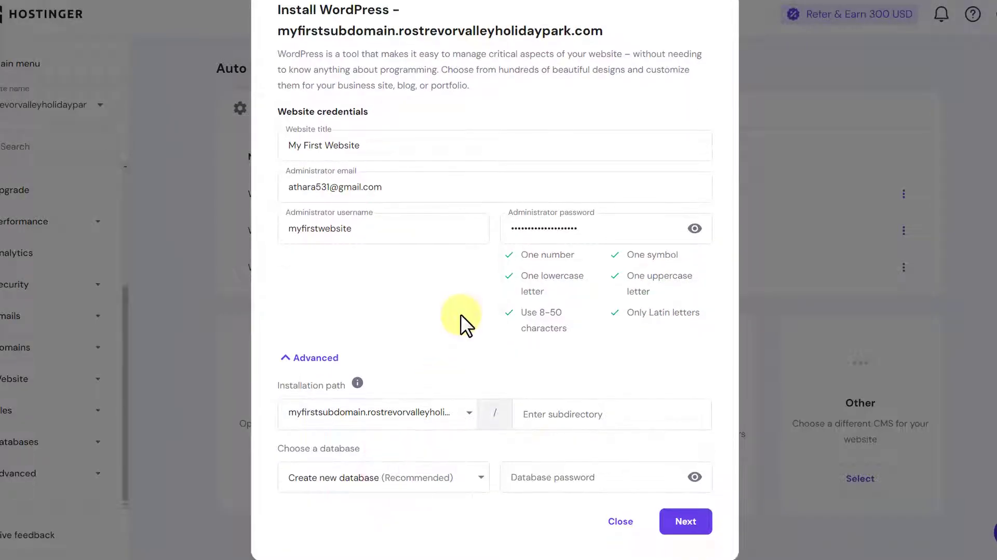
click(419, 474)
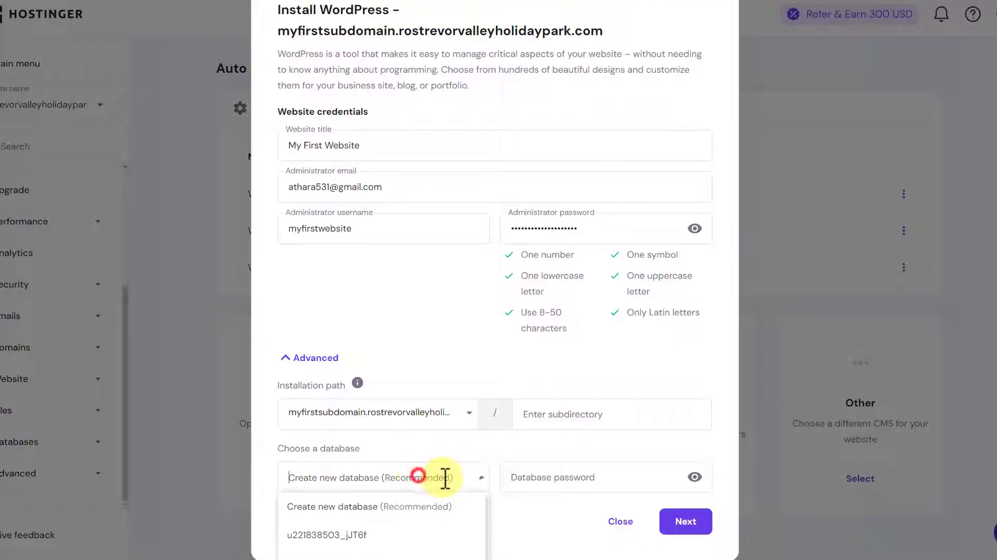
click(444, 476)
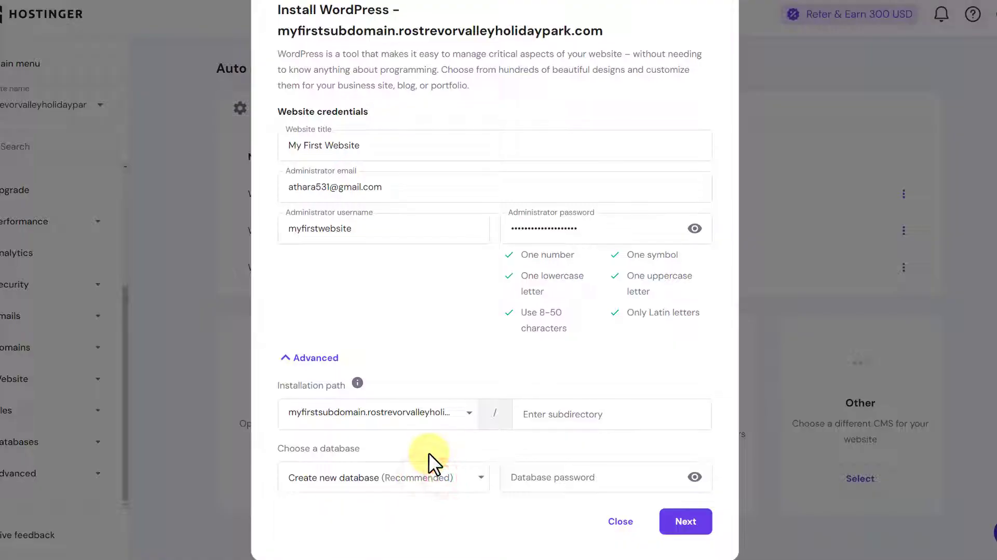
click(690, 523)
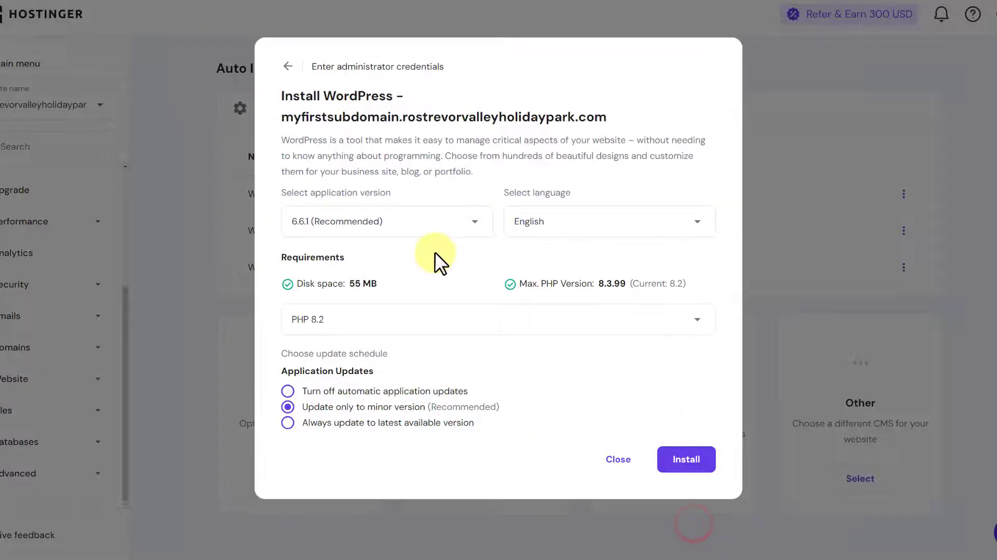
Step: Install WordPress 6.6.1 in English on PHP 8.2 with minor-version updates
click(442, 220)
click(399, 264)
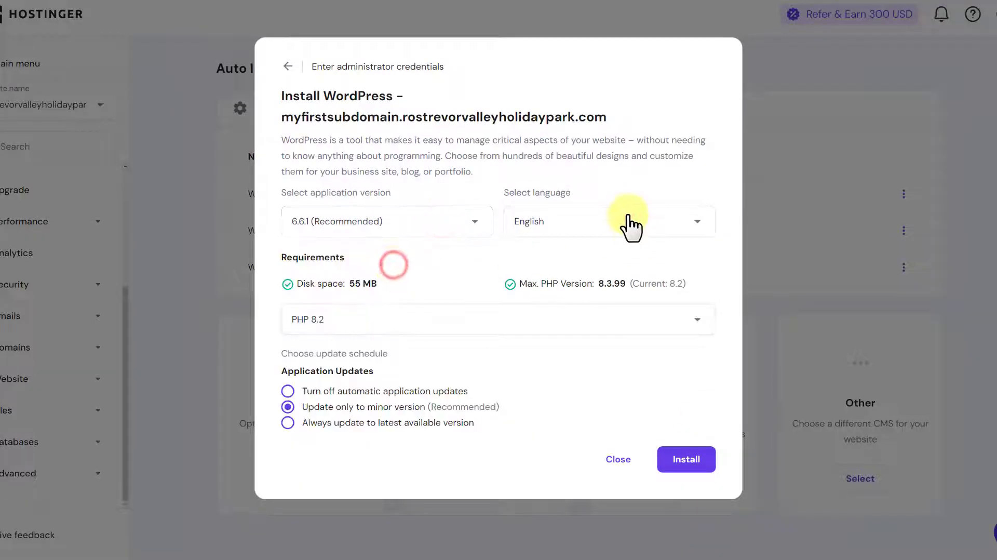
click(627, 218)
click(628, 221)
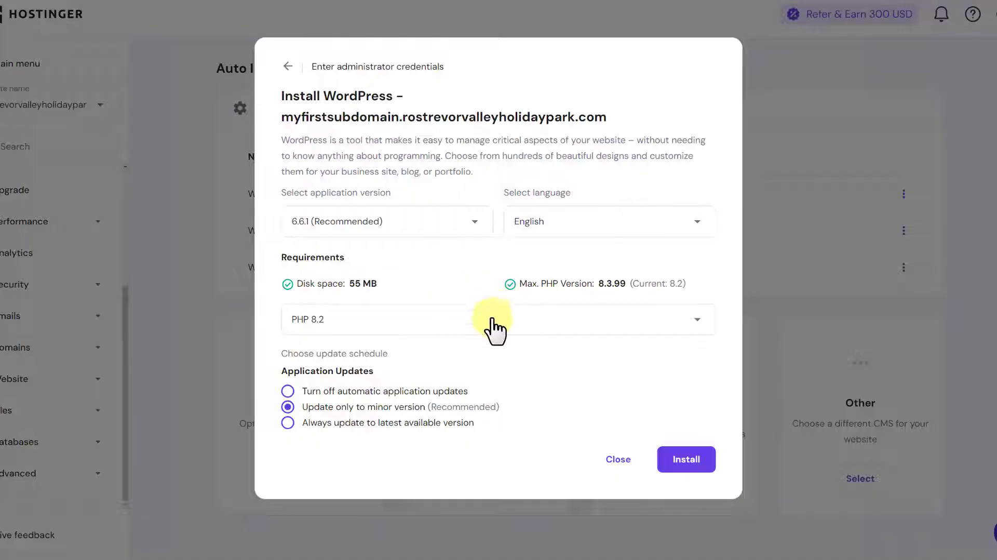
click(491, 326)
click(492, 321)
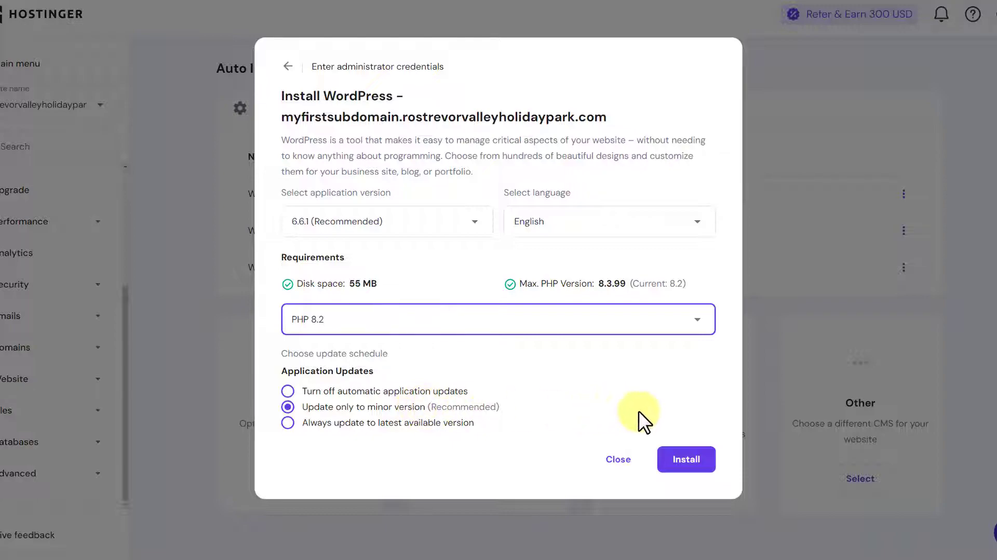
click(698, 456)
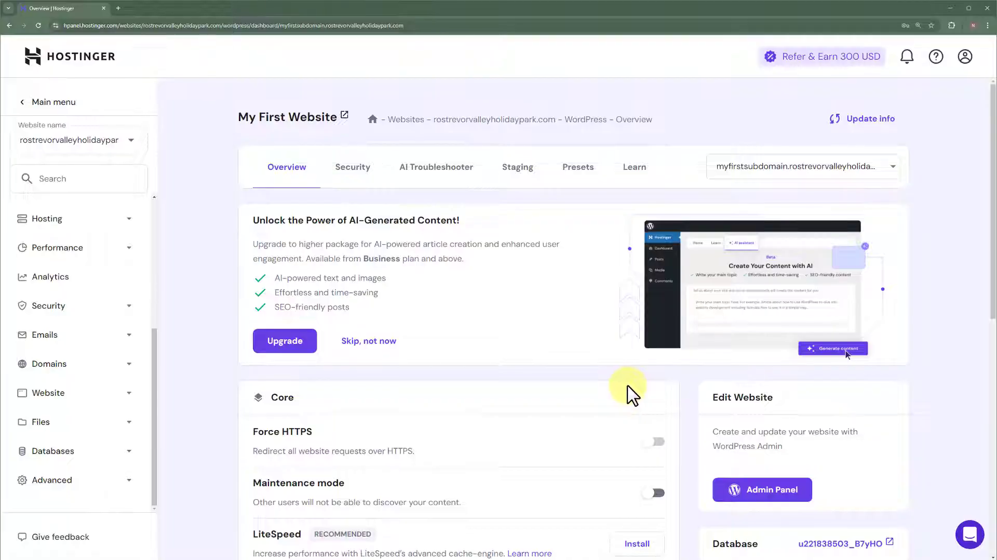
Step: Open the new site's WordPress Admin Panel from the hPanel Overview
click(769, 493)
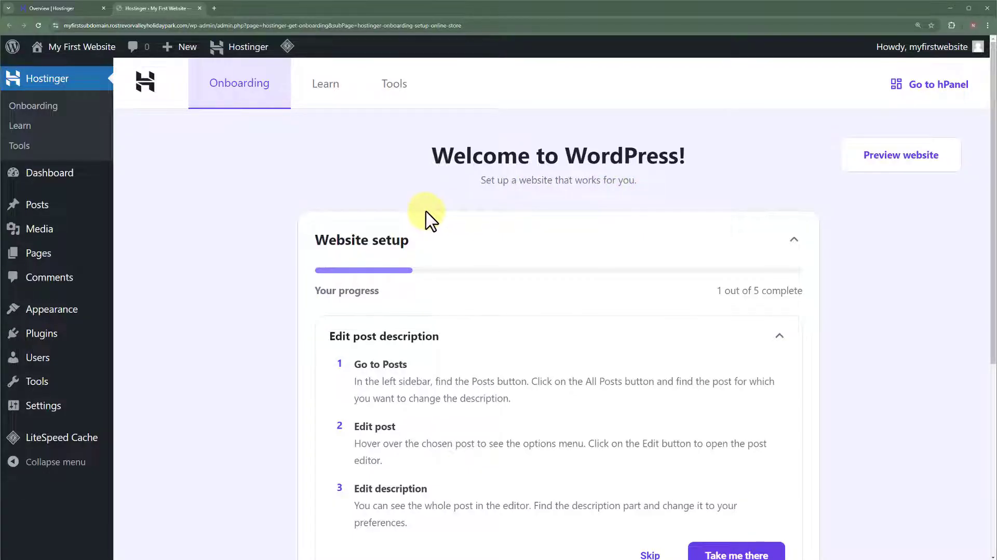
Step: Go to Appearance > Themes and browse the Add New Theme library
mouse_move(73, 319)
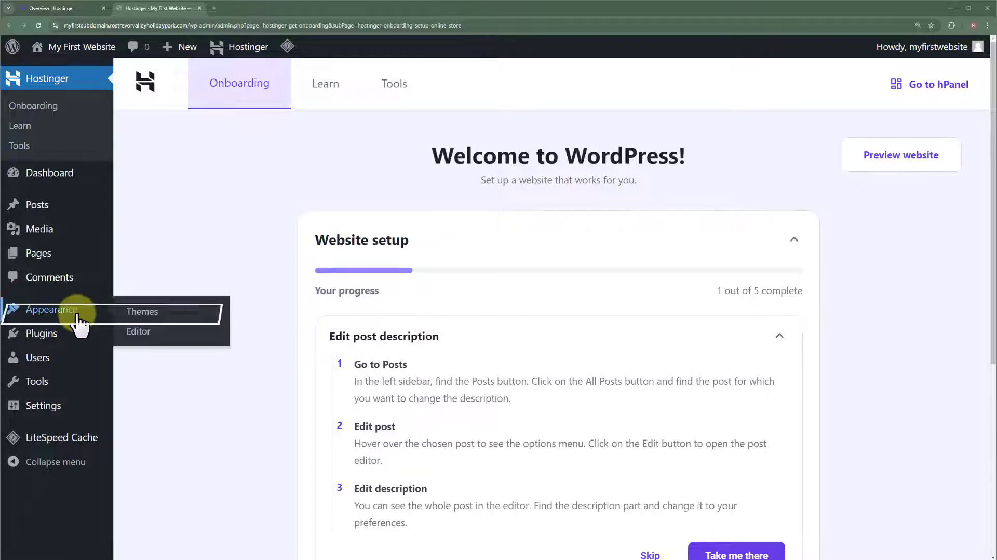
click(150, 316)
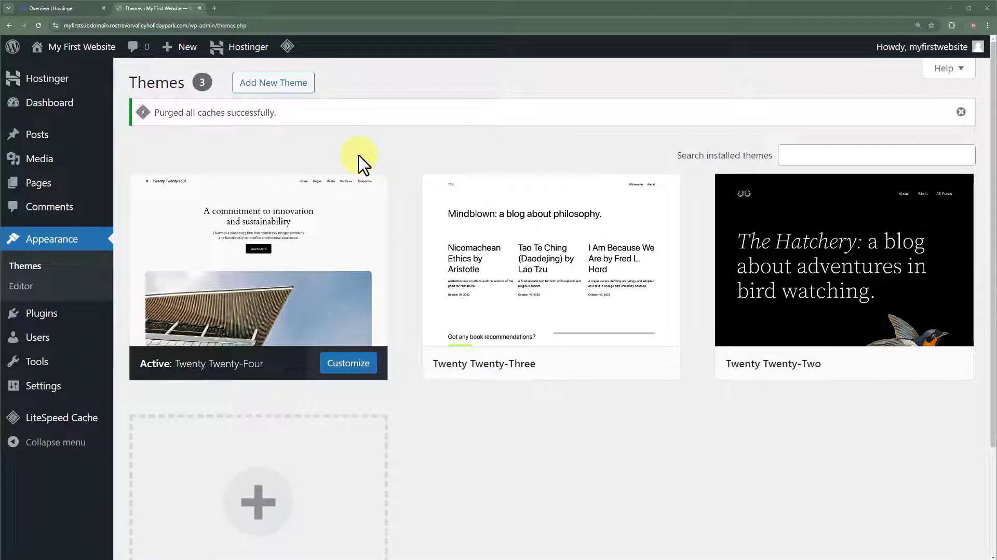
click(293, 89)
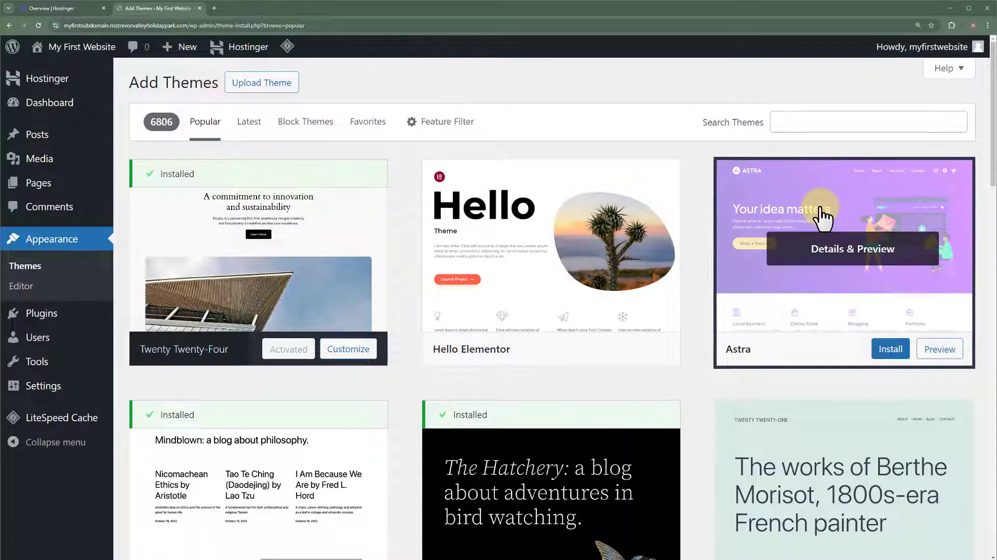
Step: Open the Astra theme card, install Astra 4.8.0, then activate it
click(822, 217)
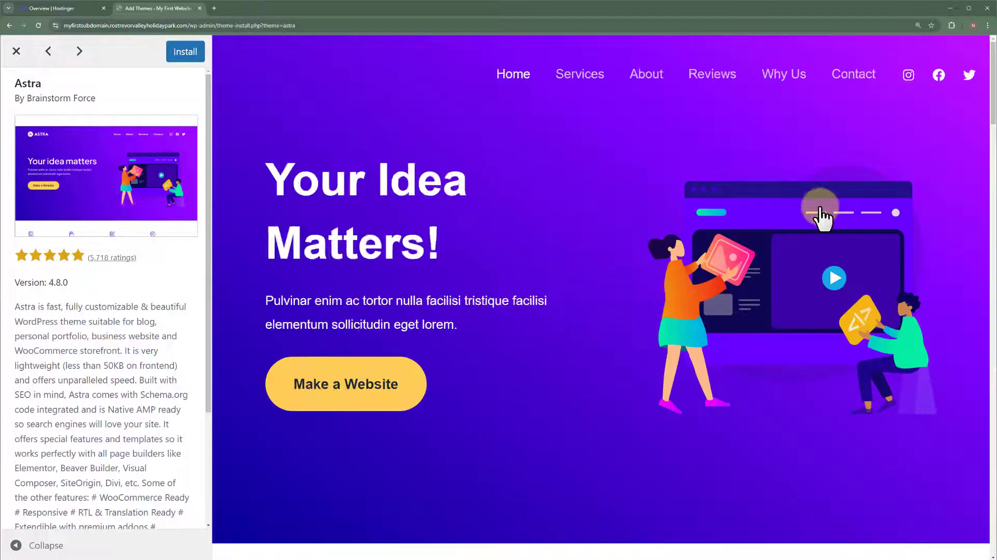
click(192, 54)
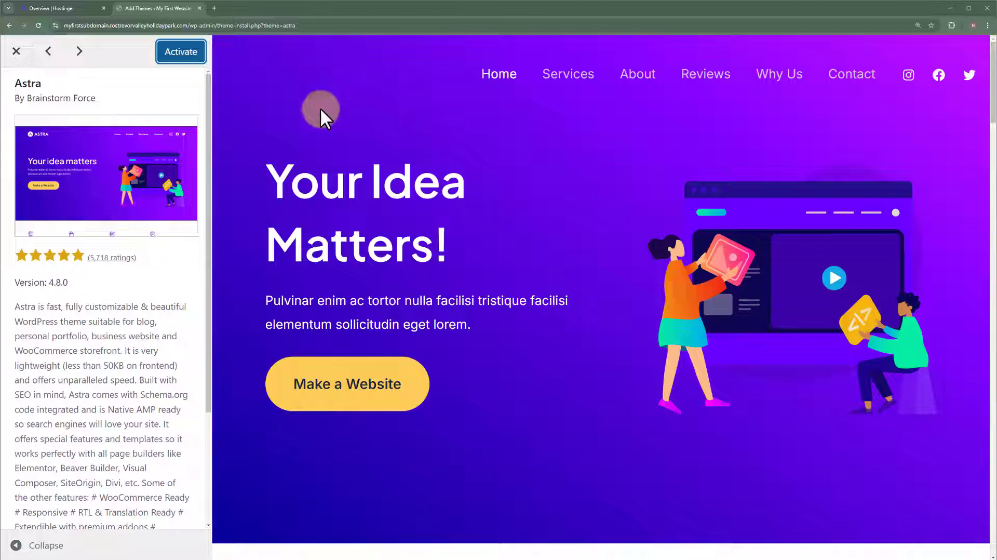
click(190, 56)
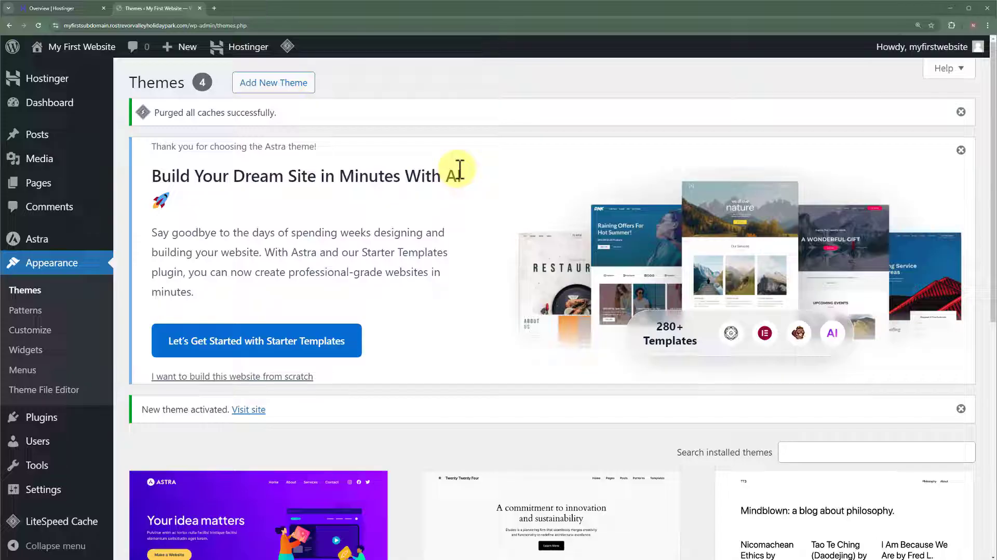
Step: Launch Starter Templates from the Astra welcome notice to reach the AI-or-classic builder choice
click(307, 377)
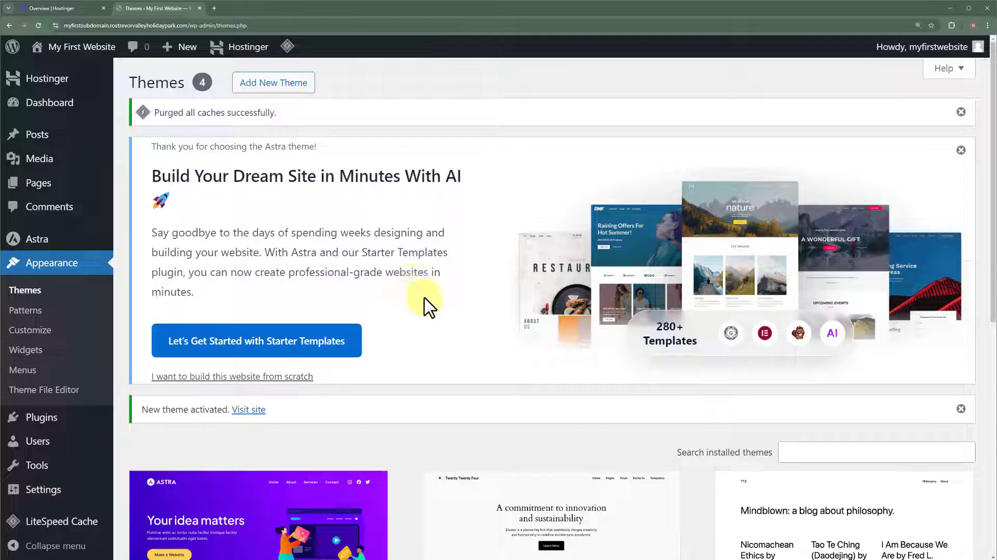
click(318, 339)
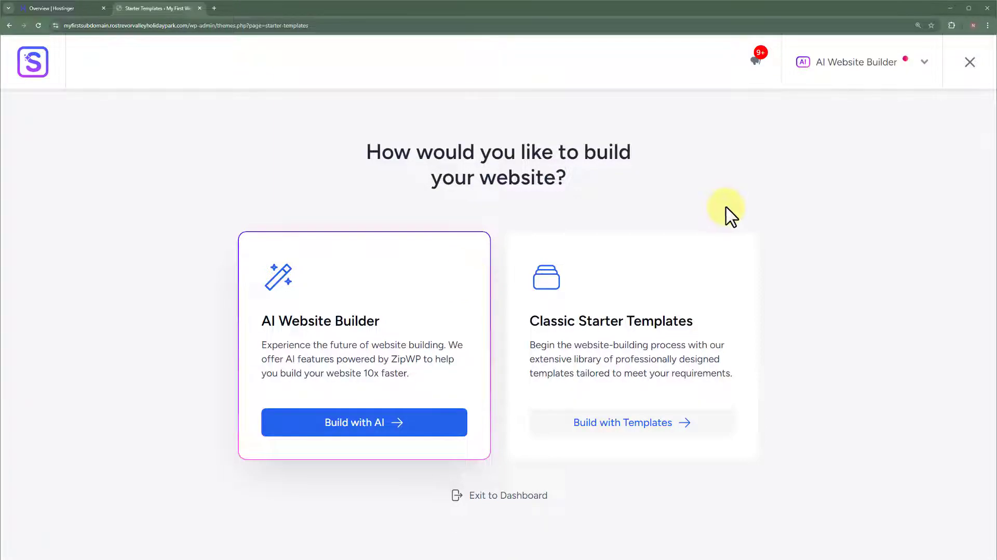
Step: Start building from classic starter templates with Elementor as the page builder
click(640, 435)
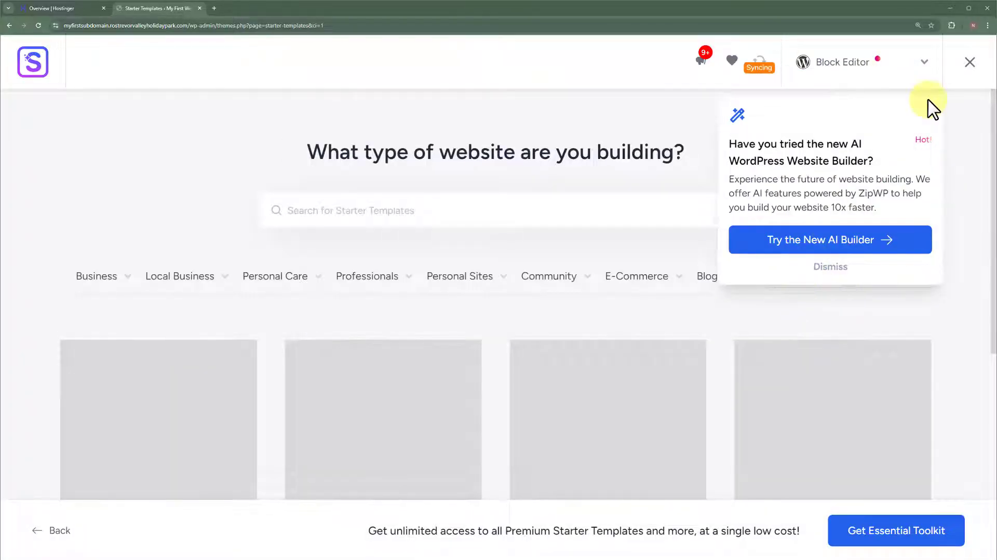
click(837, 65)
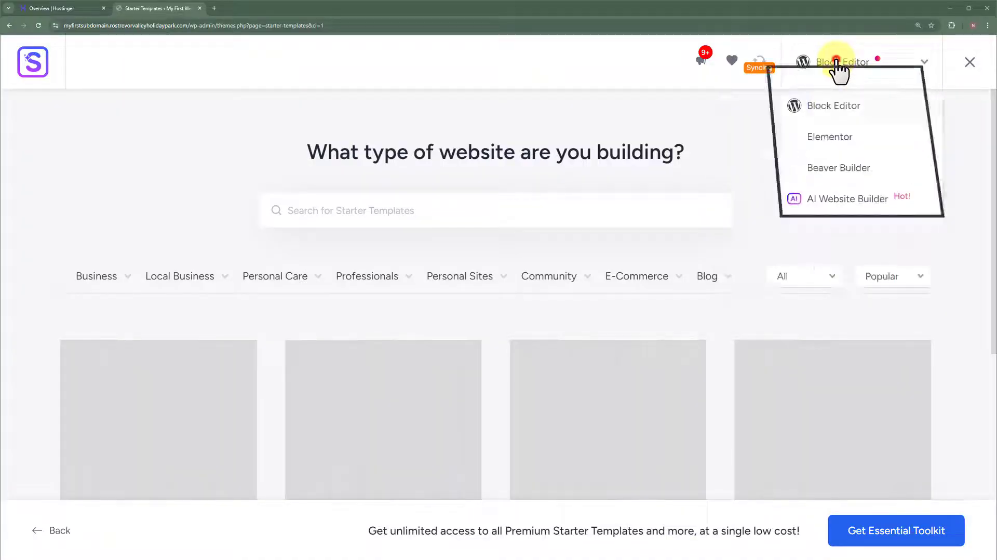
click(849, 136)
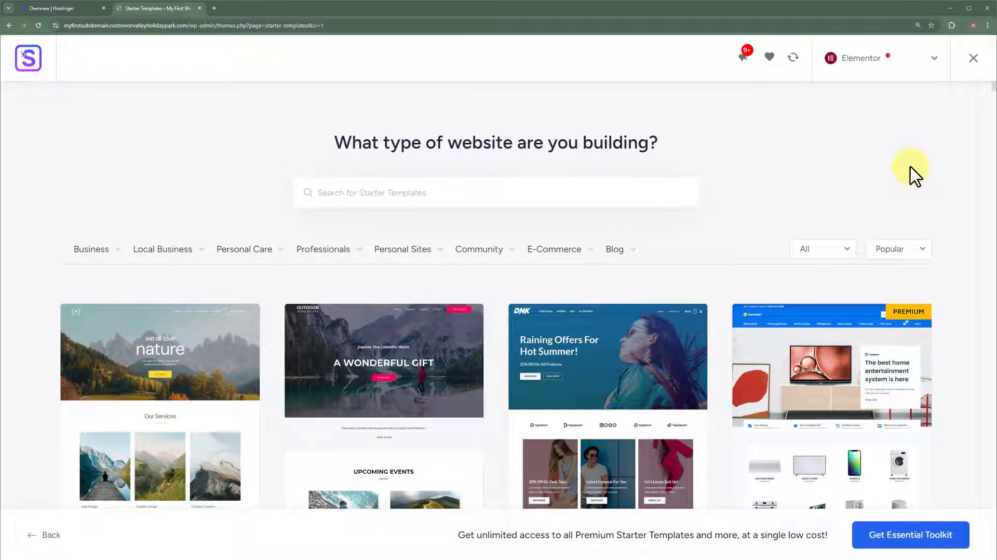
Step: Select the Hope template from the template list
scroll(914, 175, down, 3)
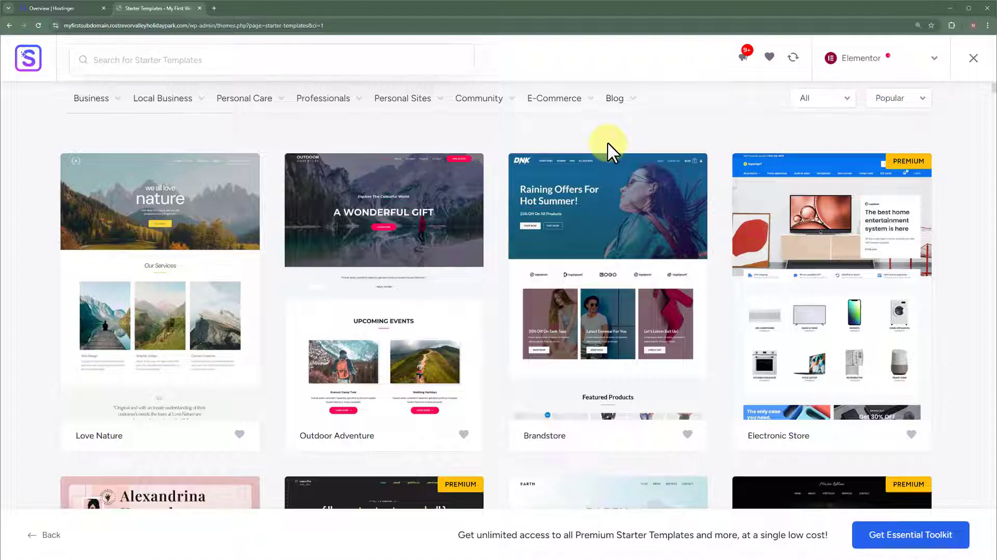
scroll(607, 141, down, 10)
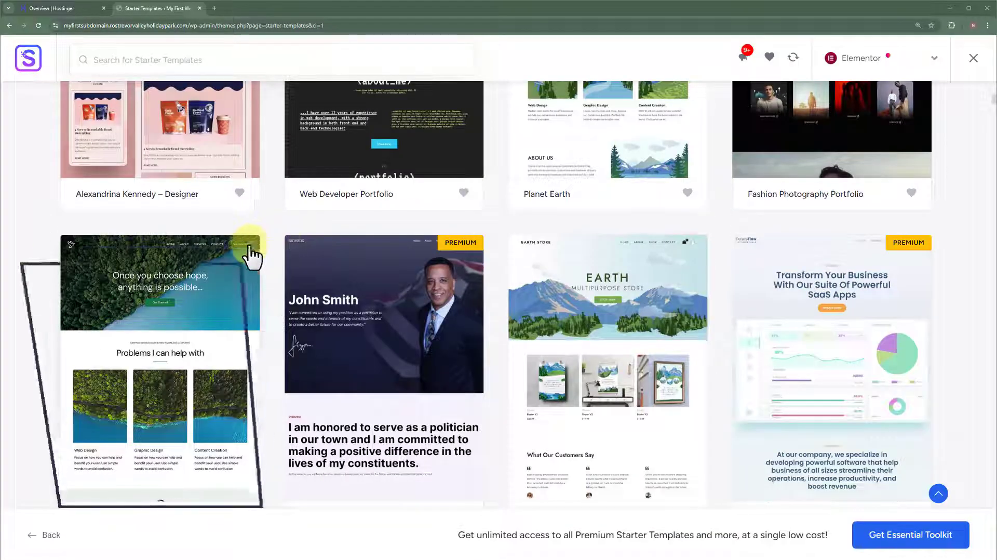
click(197, 265)
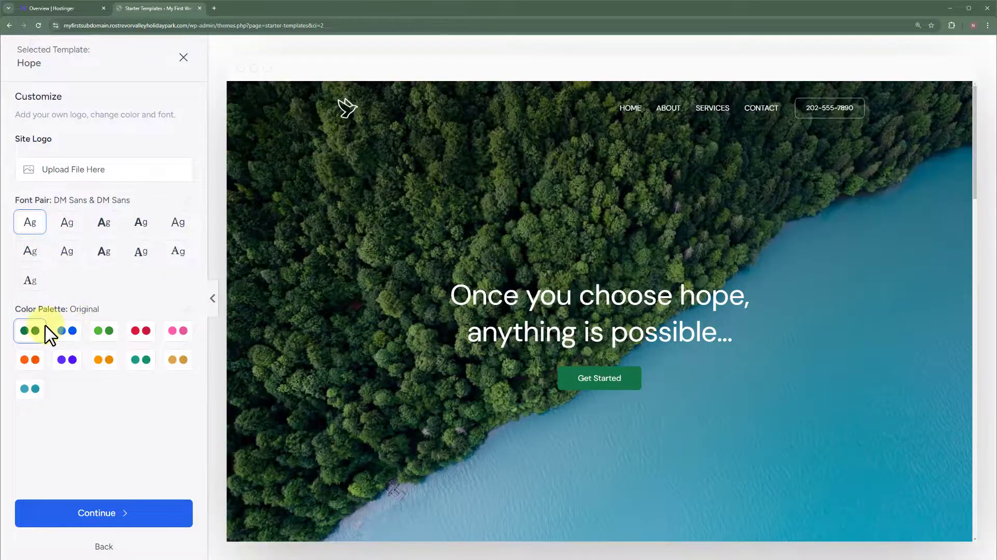
Step: Skip the site logo and extra features, then submit to build the Hope site
click(96, 176)
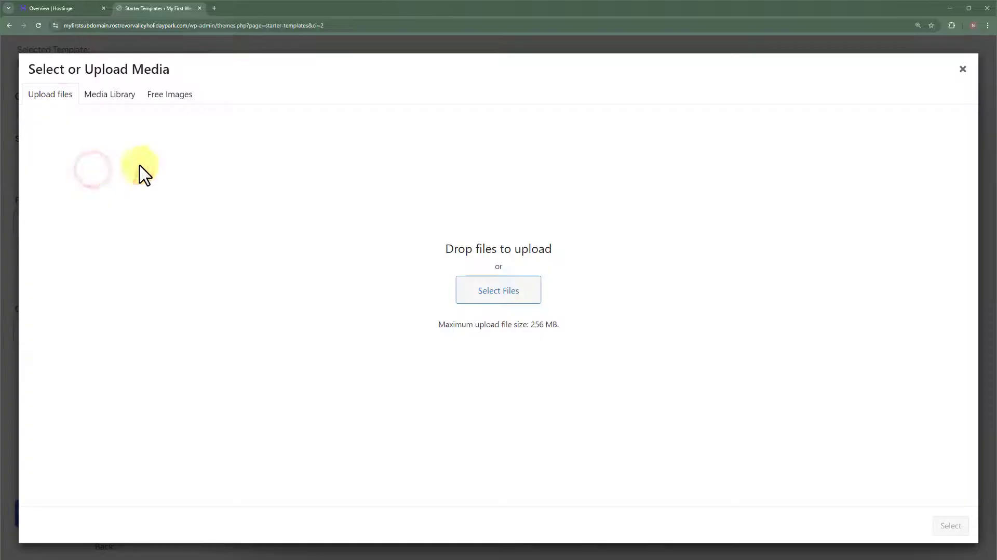
click(962, 69)
click(103, 518)
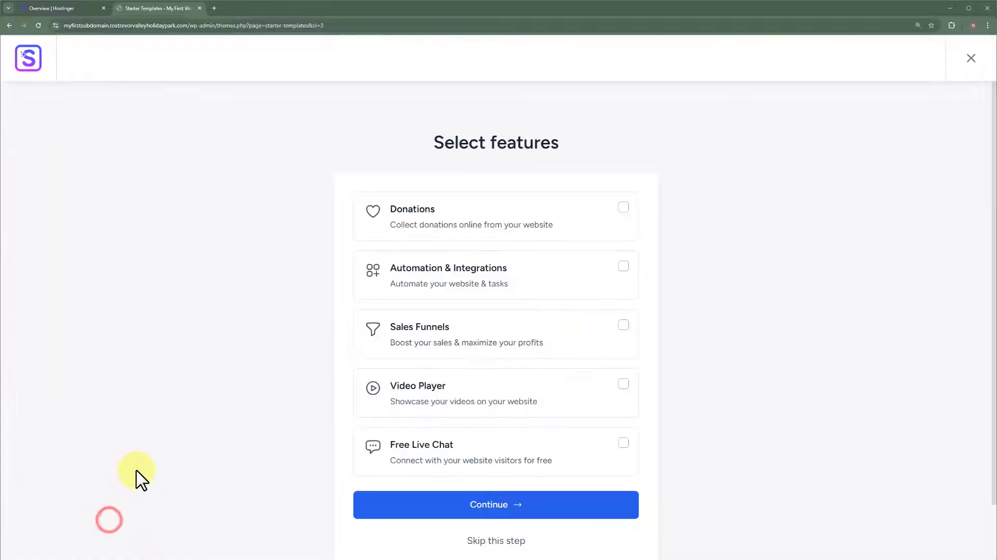
click(509, 540)
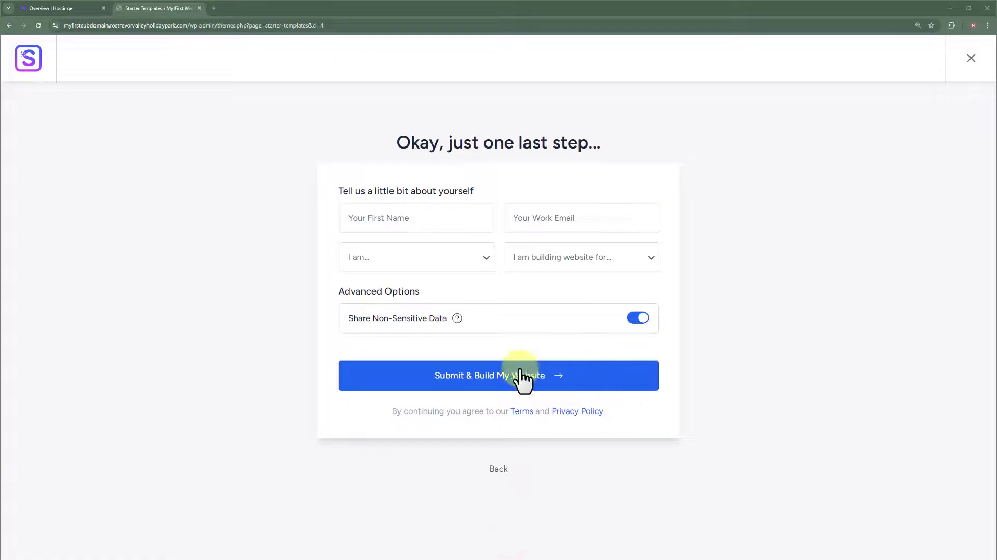
click(477, 374)
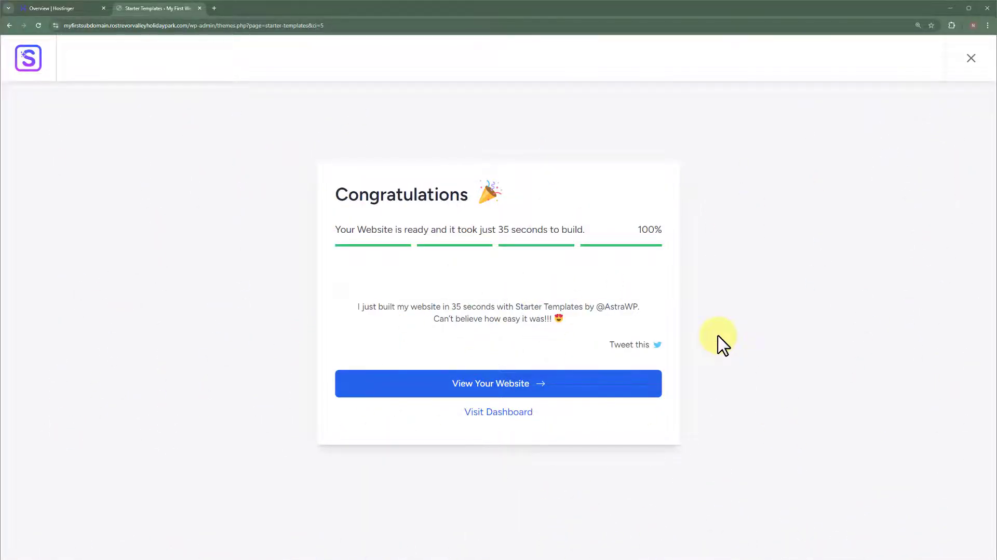
Step: Review the live Hope homepage top to bottom, then open the Home page in Elementor
click(500, 384)
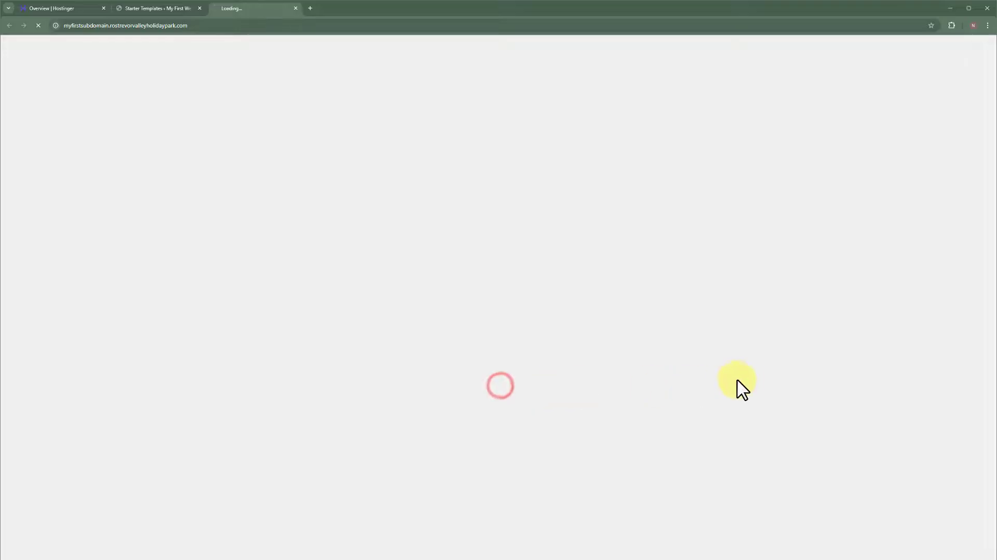
scroll(744, 291, down, 1)
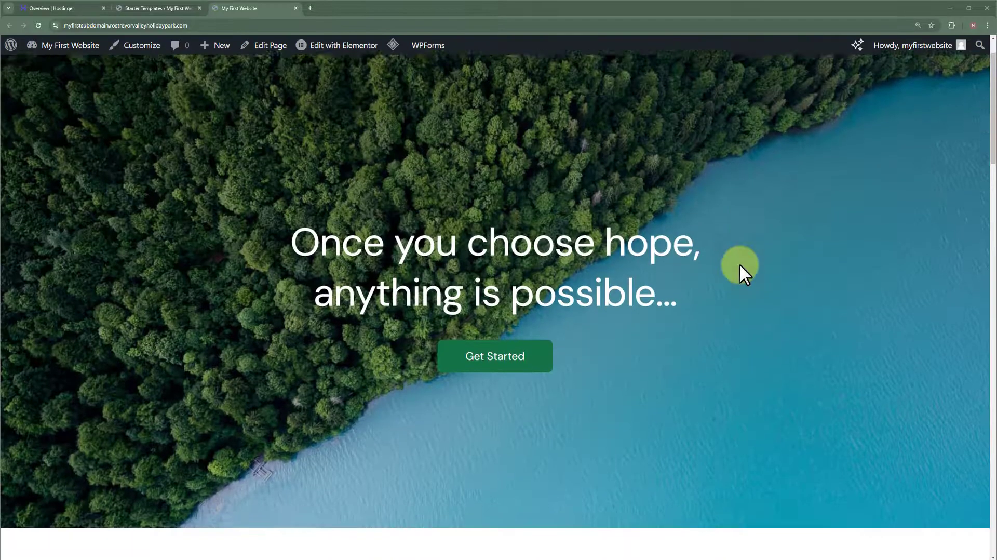
scroll(739, 264, down, 3)
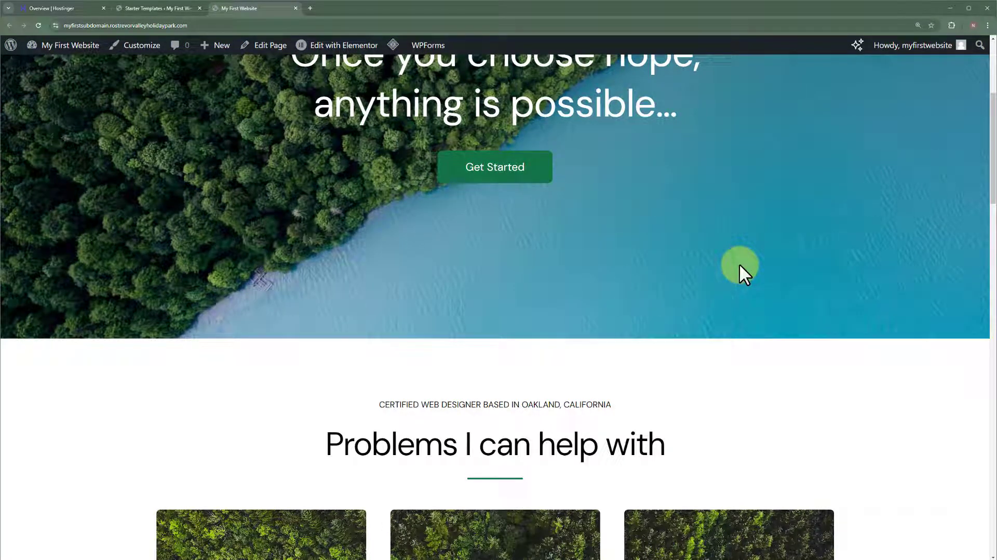
scroll(740, 263, down, 20)
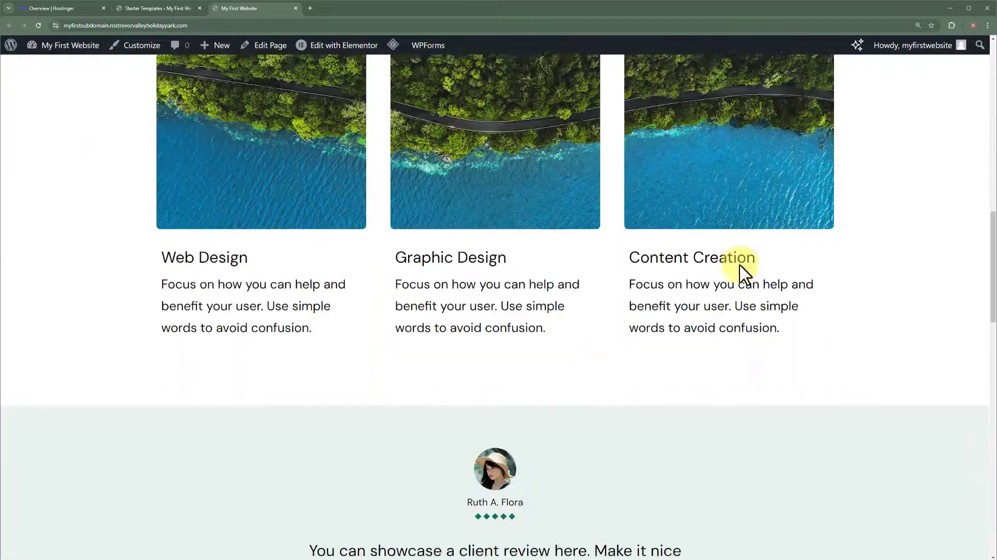
scroll(742, 273, down, 3)
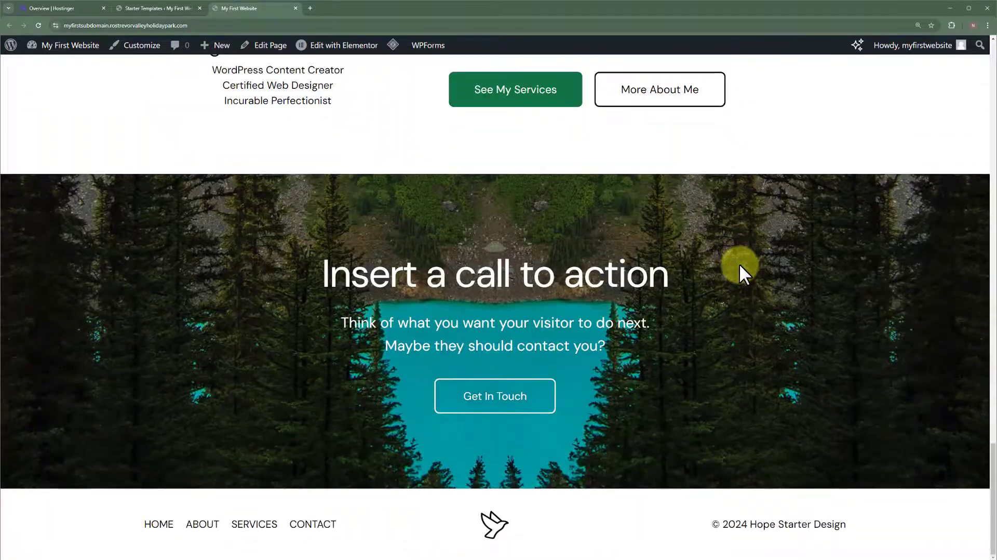
key(Home)
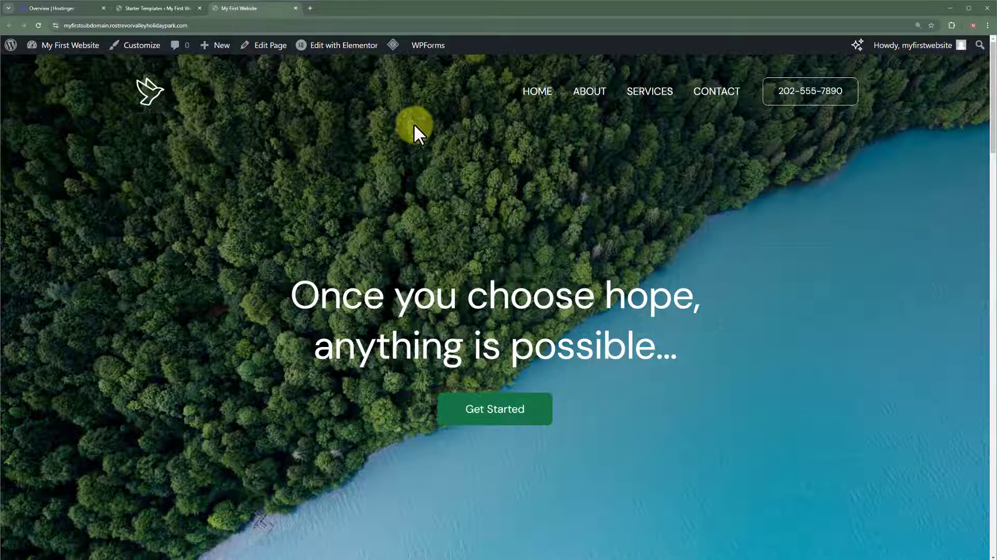
click(347, 45)
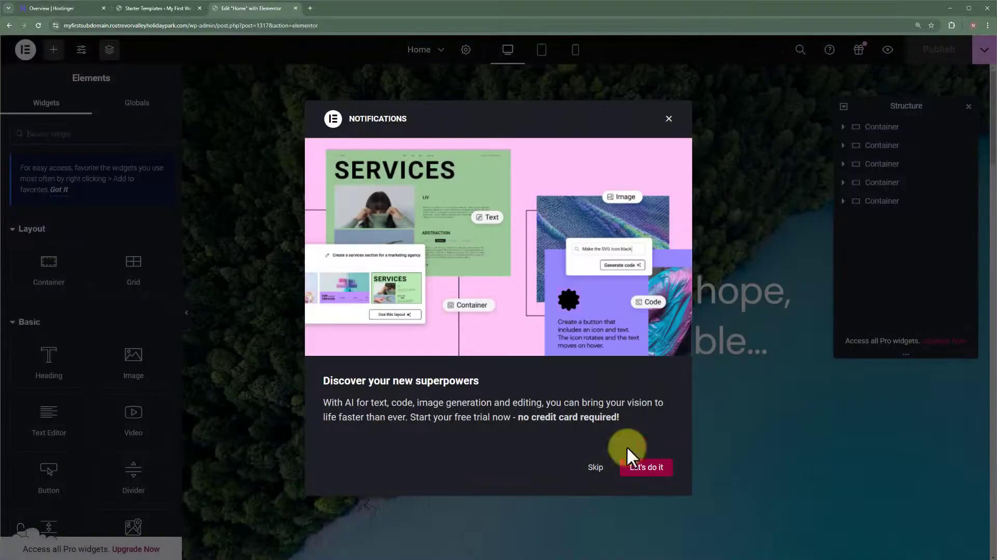
Step: Dismiss the notifications prompt and delete 'Once you choose hope' from the hero heading
click(595, 466)
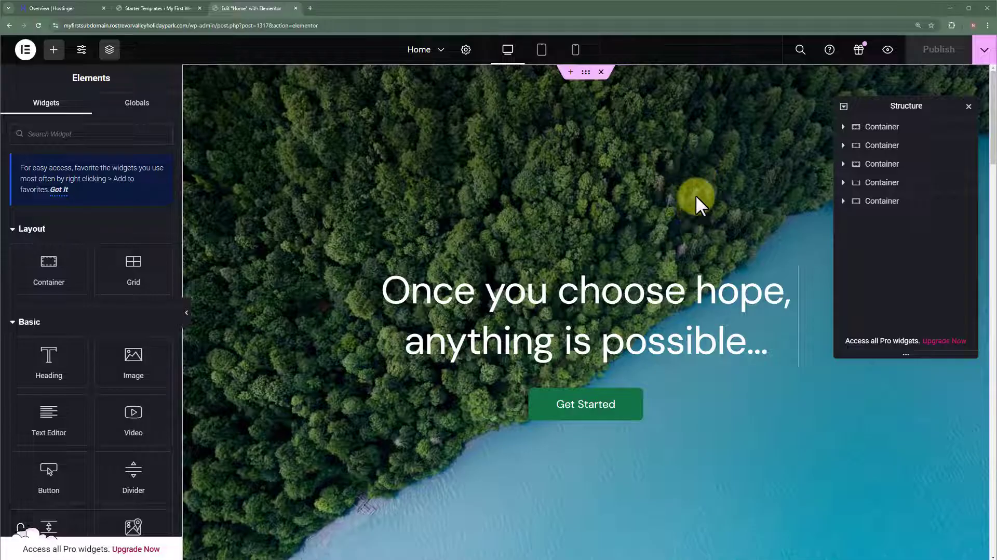
click(674, 283)
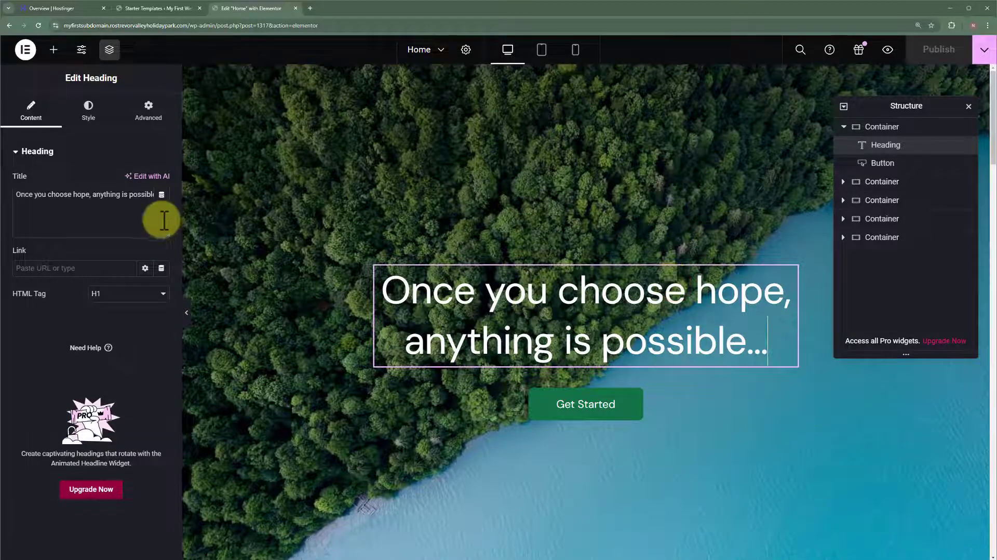
drag(90, 195, 8, 197)
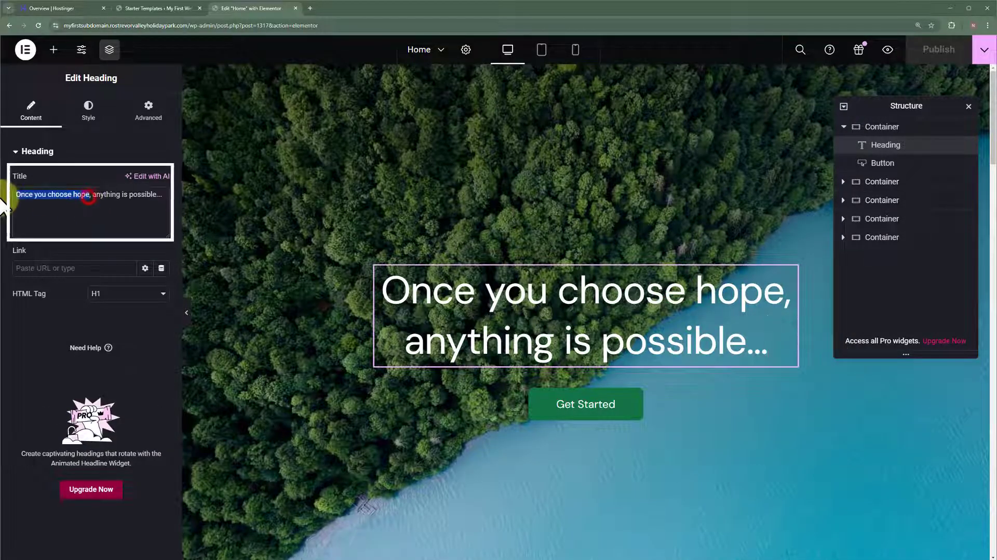
key(BackSpace)
text(=)
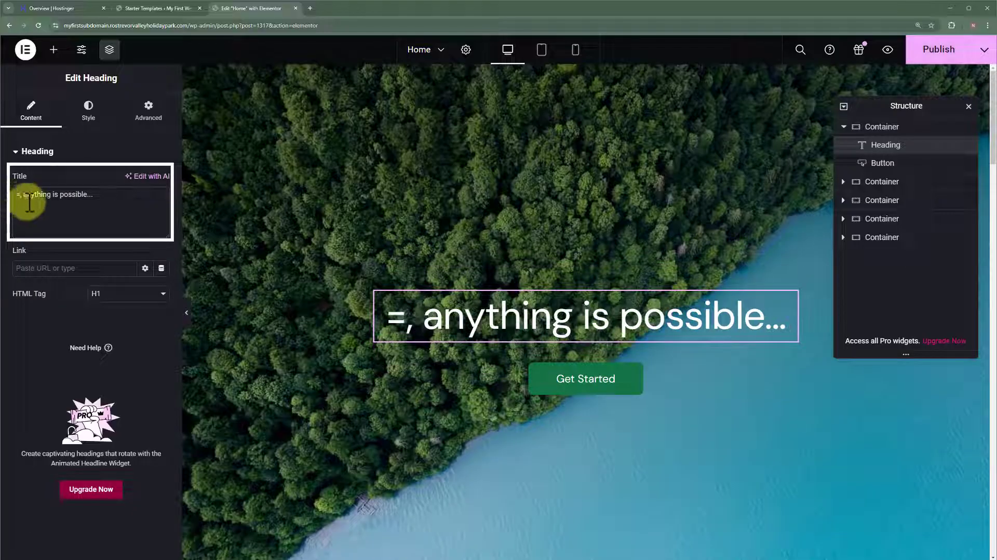
key(BackSpace)
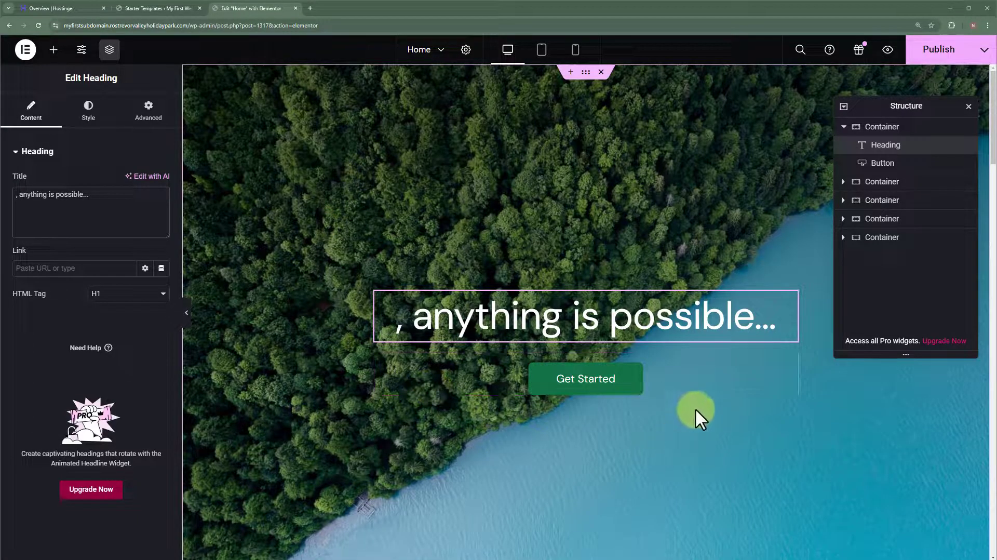
Step: Trim the hero button label from 'Get Started' to 'Get Sta'
click(687, 374)
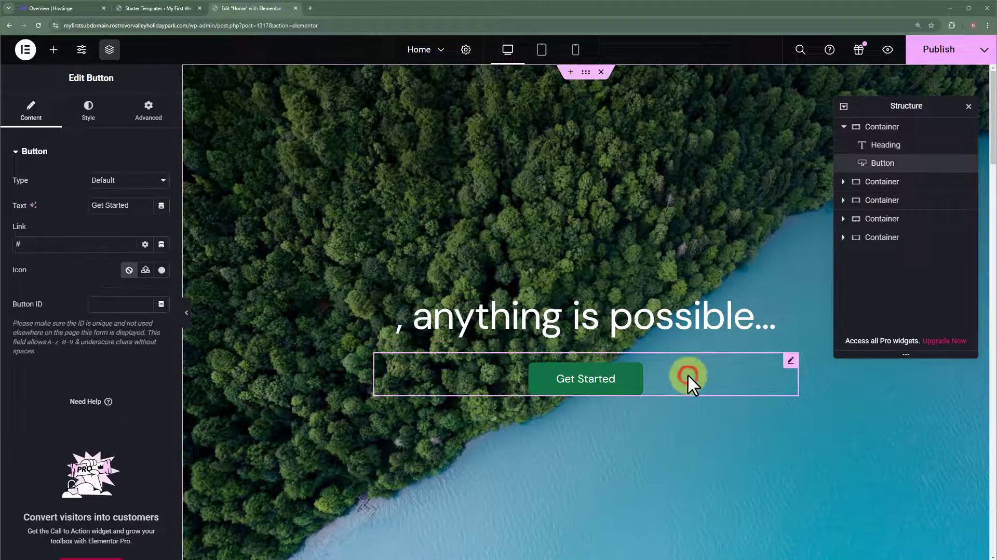
click(130, 206)
key(BackSpace)
key(BackSpace)
key(BackSpace)
key(BackSpace)
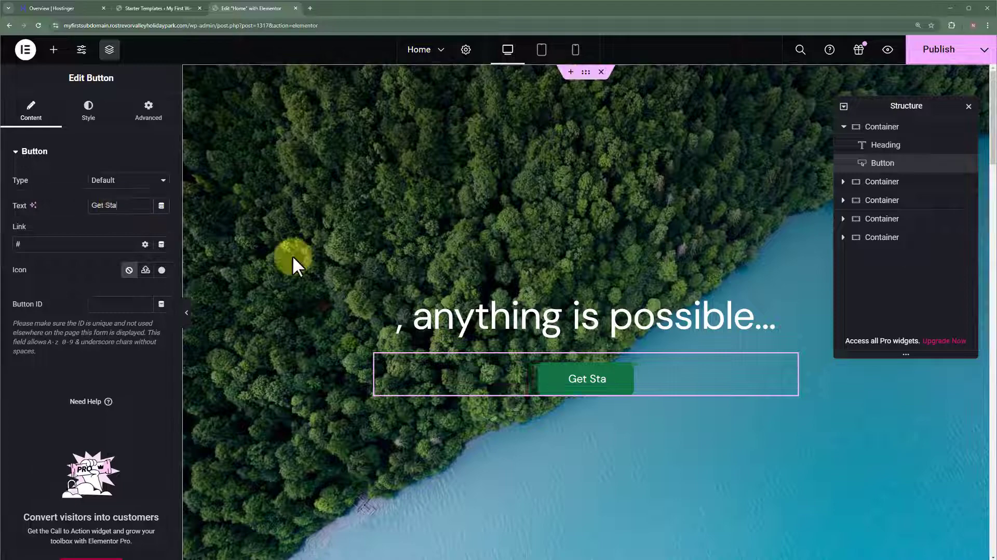
click(52, 244)
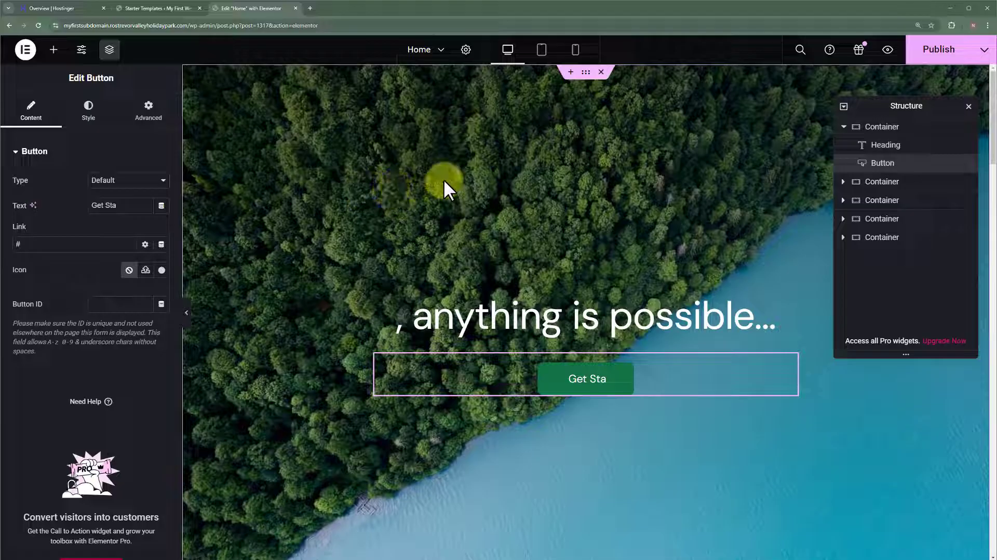
Step: Set the hero container's Style background image to 1-contact.jpg from the Media Library
click(585, 72)
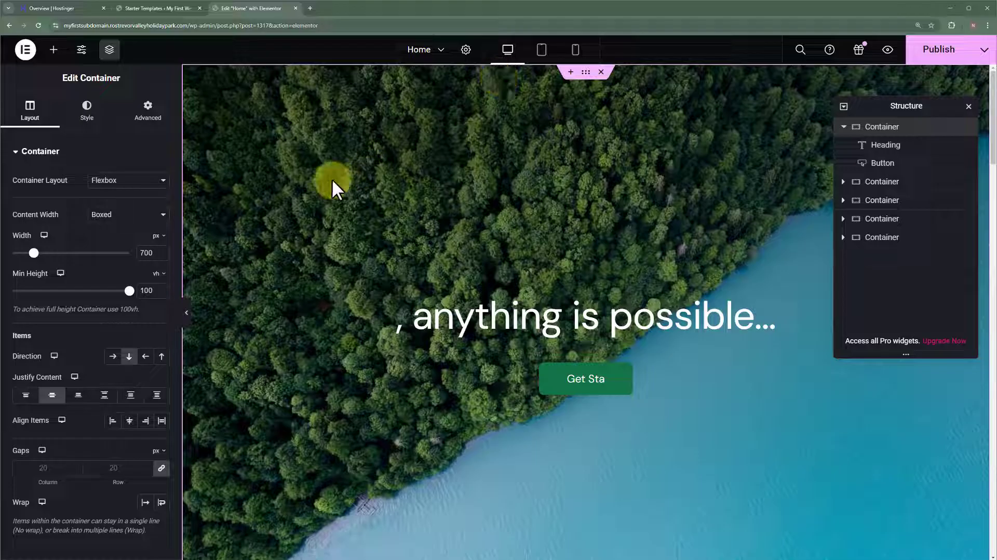
click(87, 111)
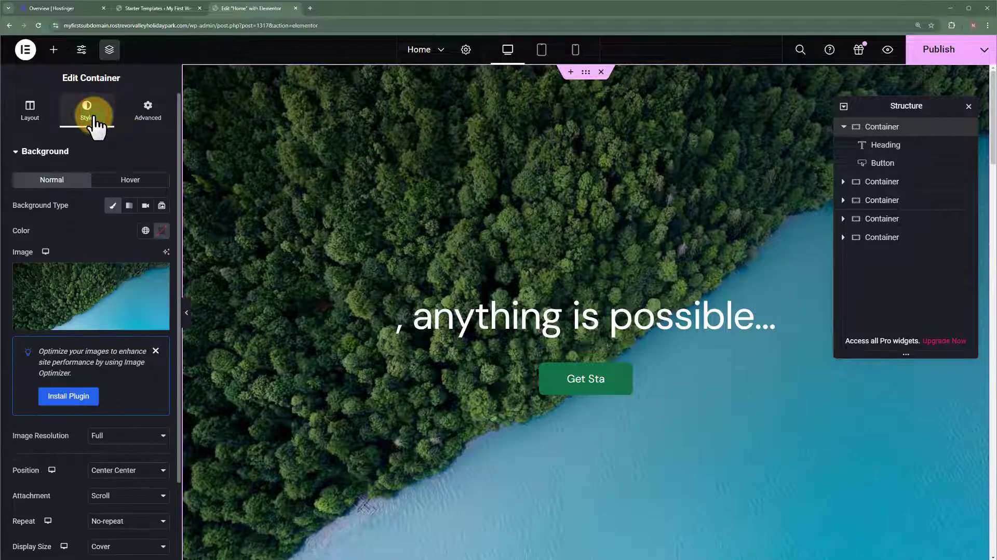
click(117, 310)
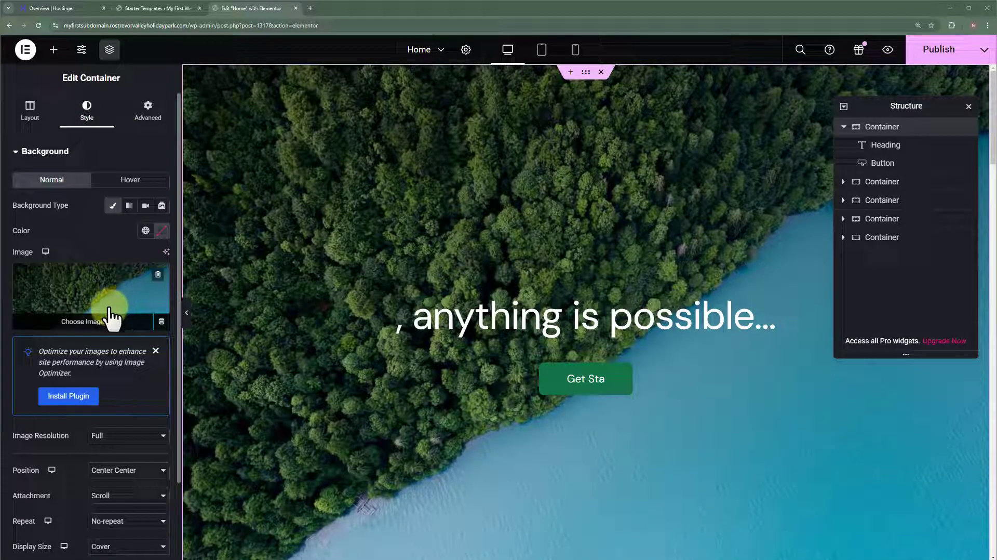
click(106, 319)
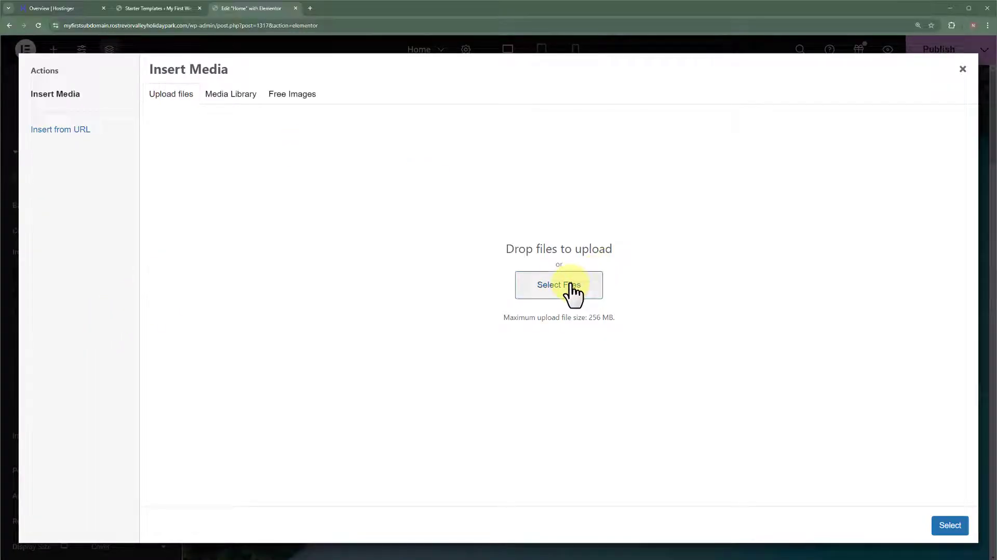
click(238, 97)
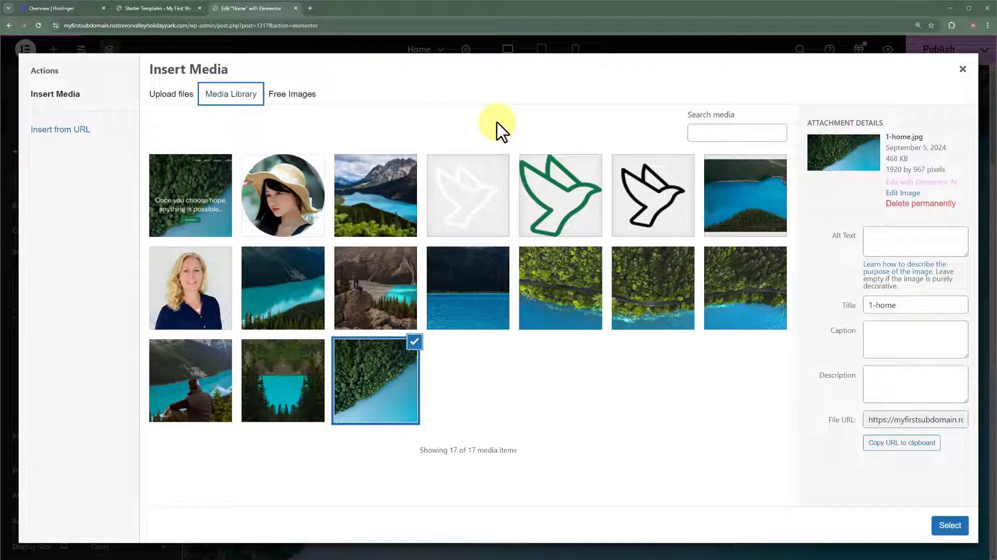
click(394, 199)
click(945, 531)
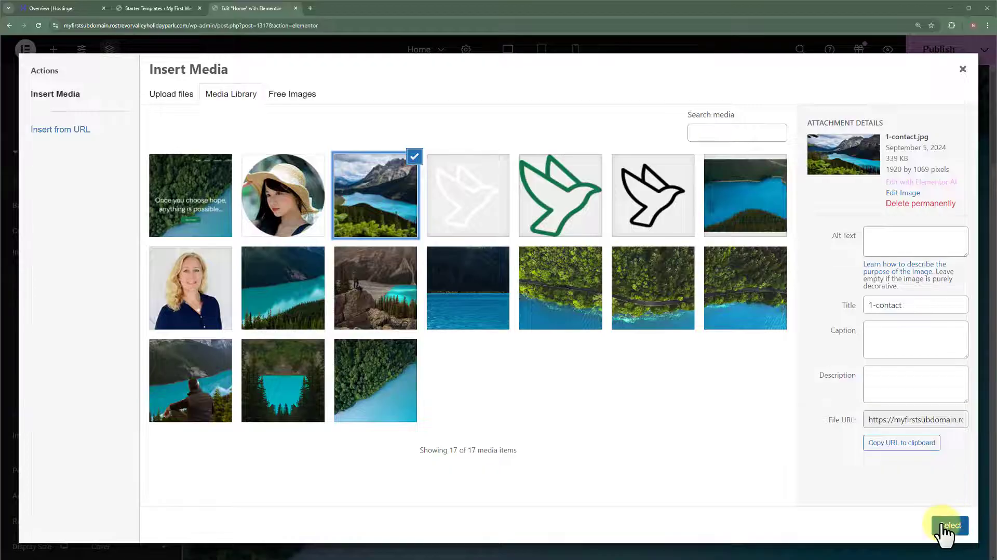